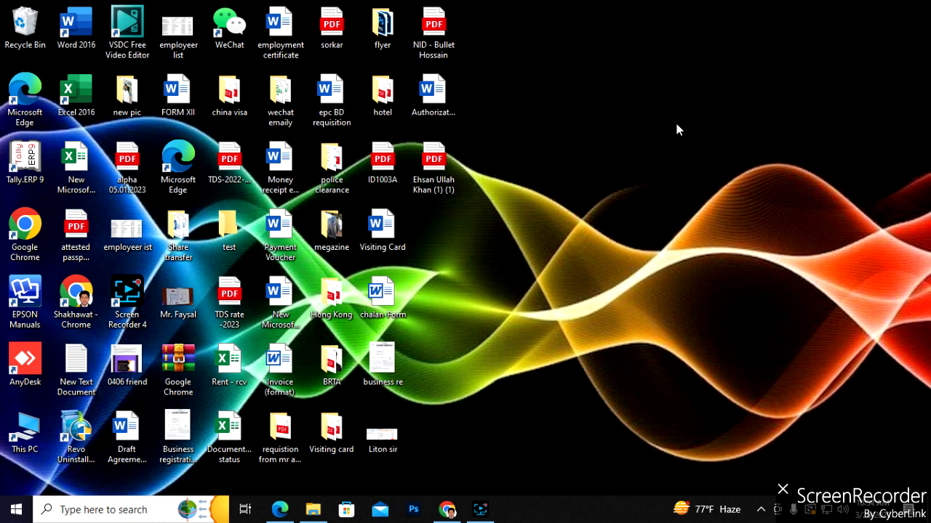
right_click(619, 46)
left_click(649, 85)
right_click(561, 29)
left_click(603, 67)
right_click(595, 59)
left_click(637, 100)
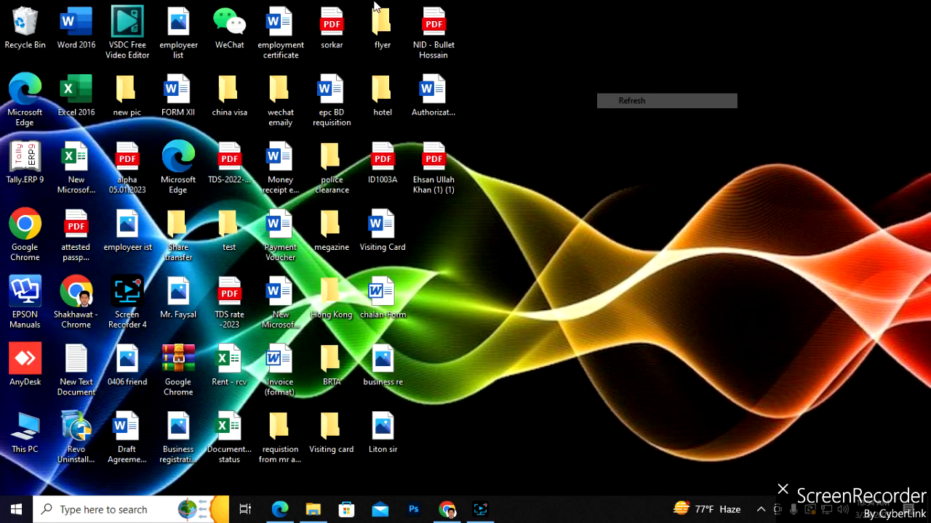
View the Xero dashboard in Chrome, and switch to Edge to review the January debit card transactions in IDPM-Bank Statement.pdf
left_click(447, 510)
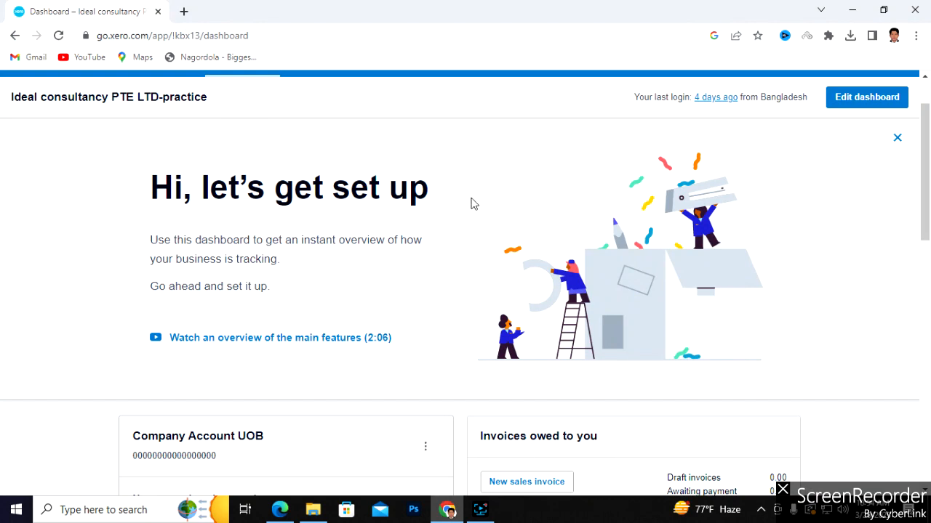
scroll(453, 222, "down", 1)
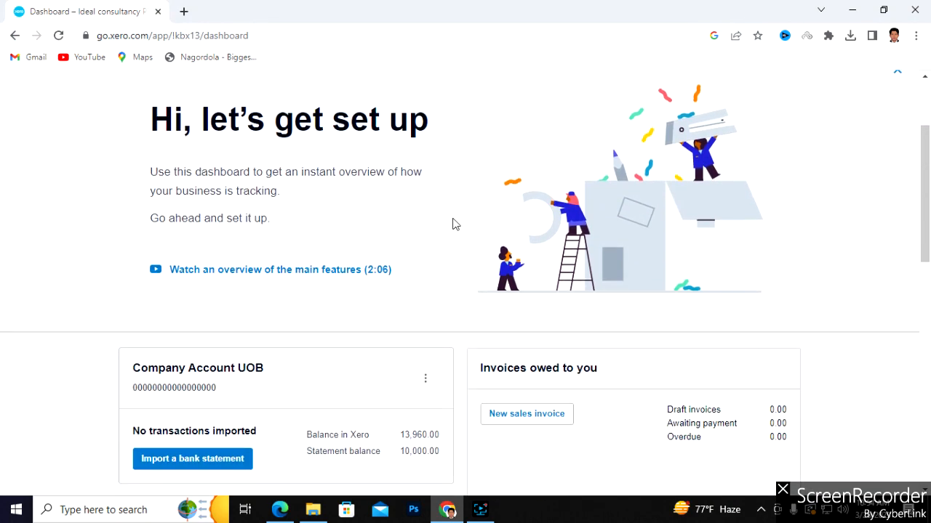
left_click(280, 511)
scroll(389, 220, "up", 1)
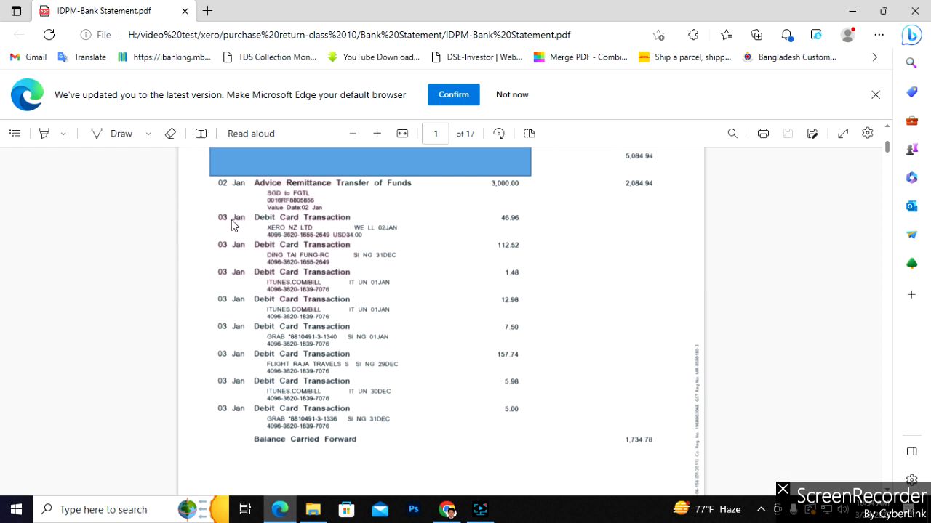
scroll(519, 232, "down", 1)
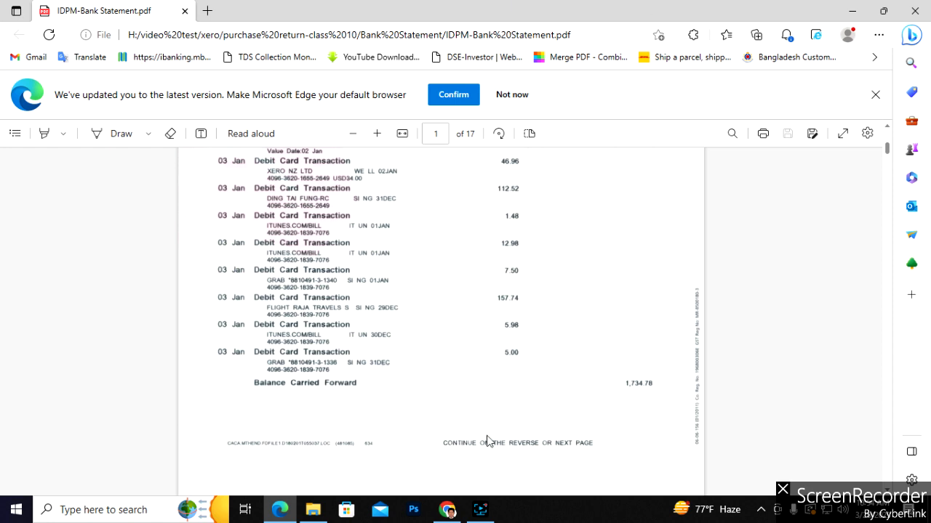
Switch back to Xero in Chrome and start a new bill
left_click(447, 510)
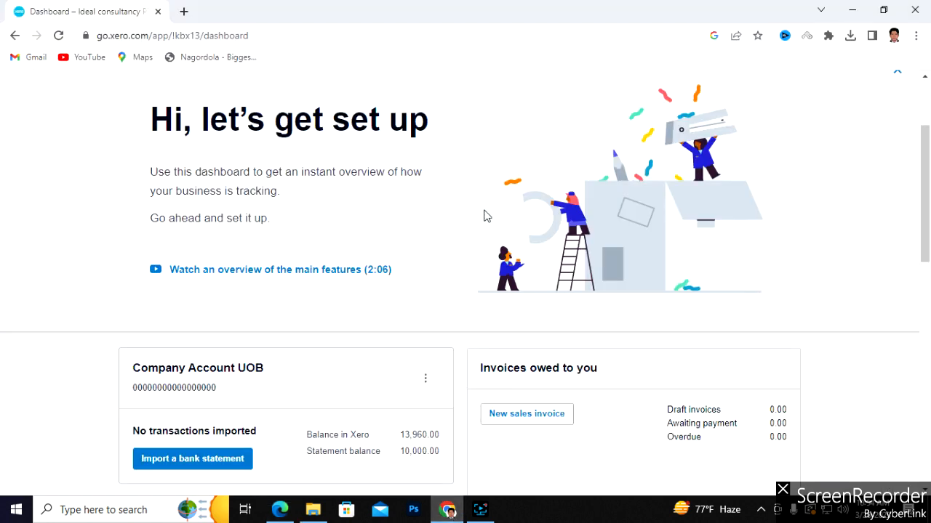
scroll(306, 146, "up", 2)
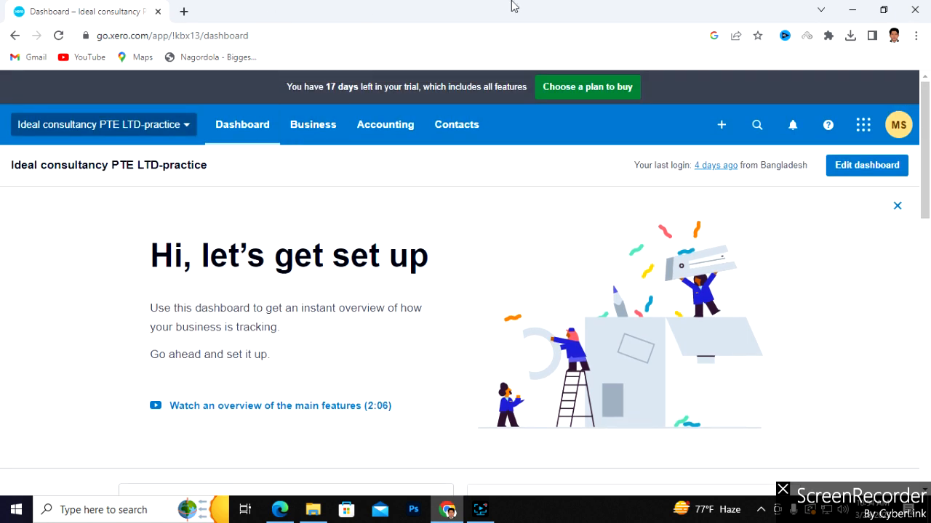
left_click(721, 125)
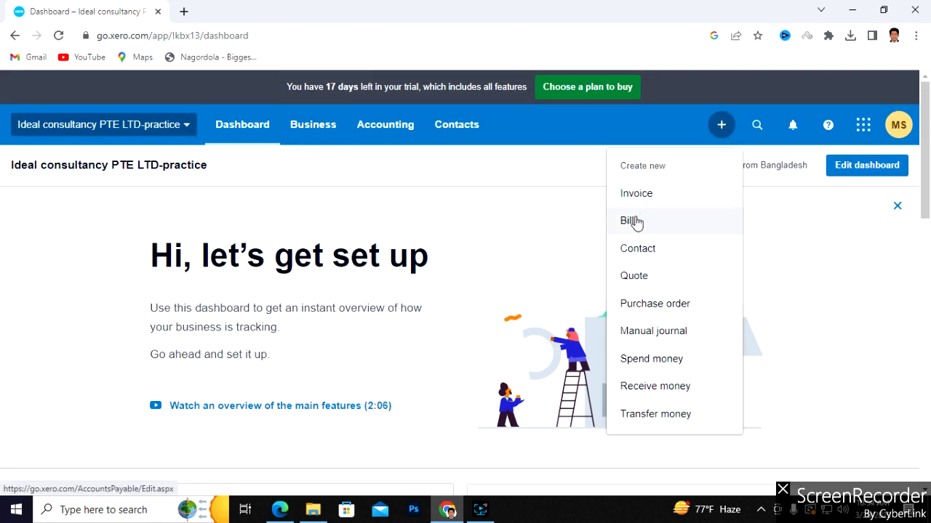
left_click(636, 222)
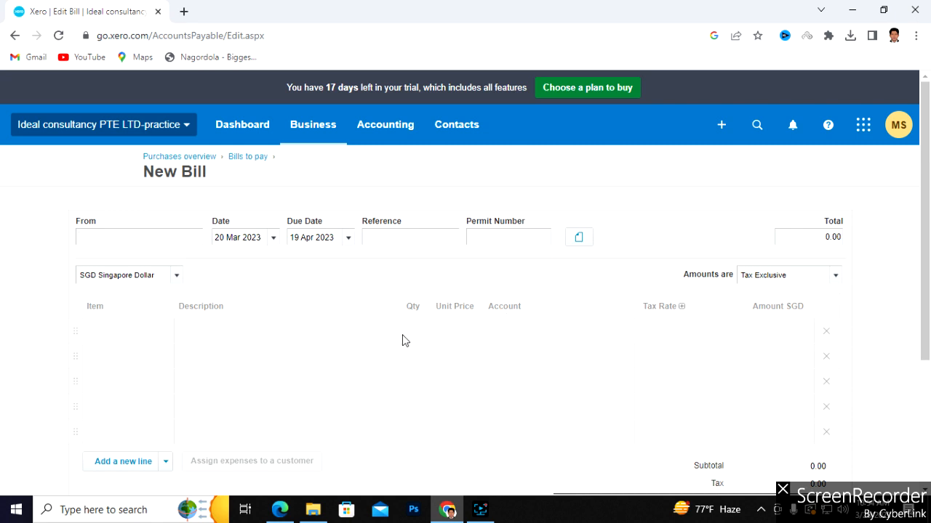
Check the supplier in the bank statement PDF and enter DING TAI FUWANG as the supplier on the new bill
left_click(280, 510)
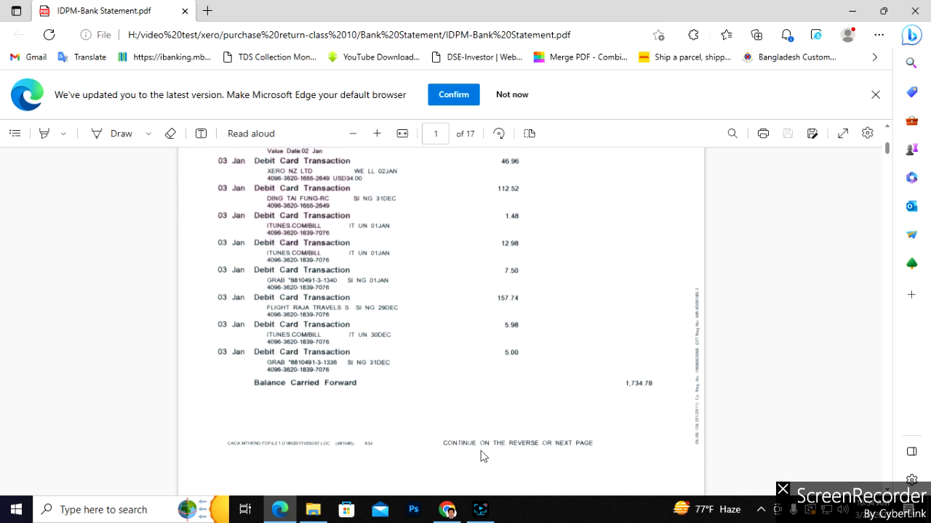
left_click(480, 510)
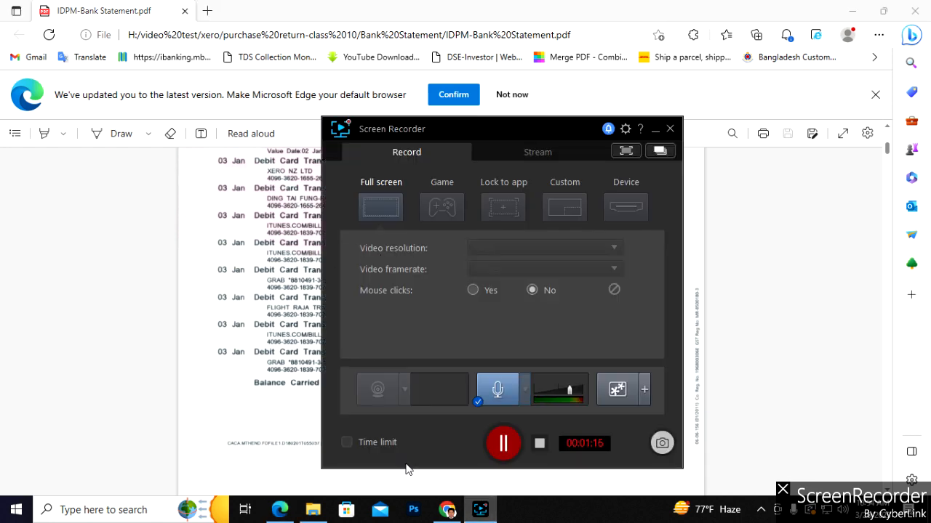
left_click(446, 510)
type("D")
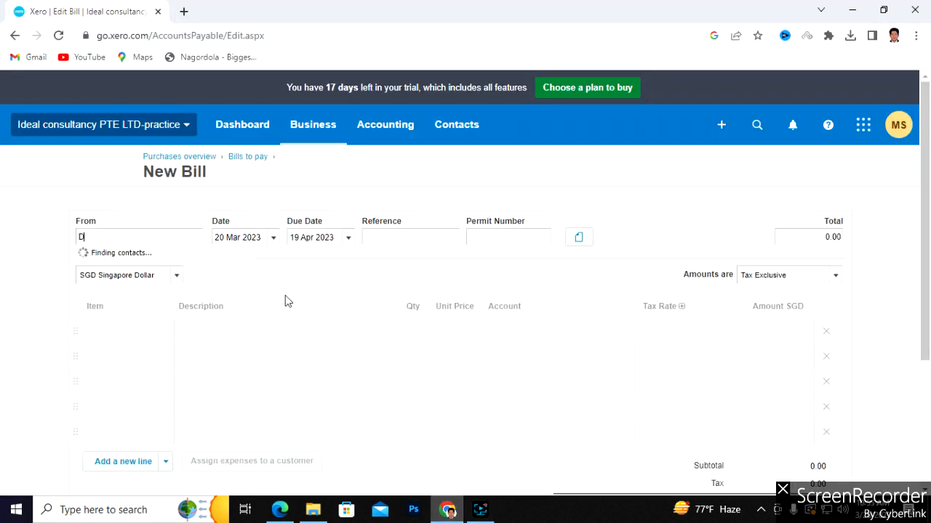
type("ING TAI FUWANG")
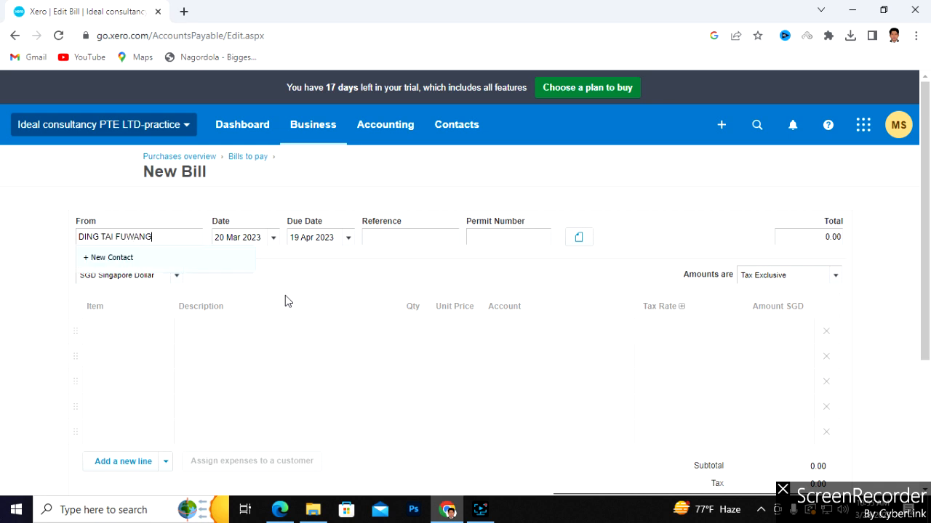
key("Tab")
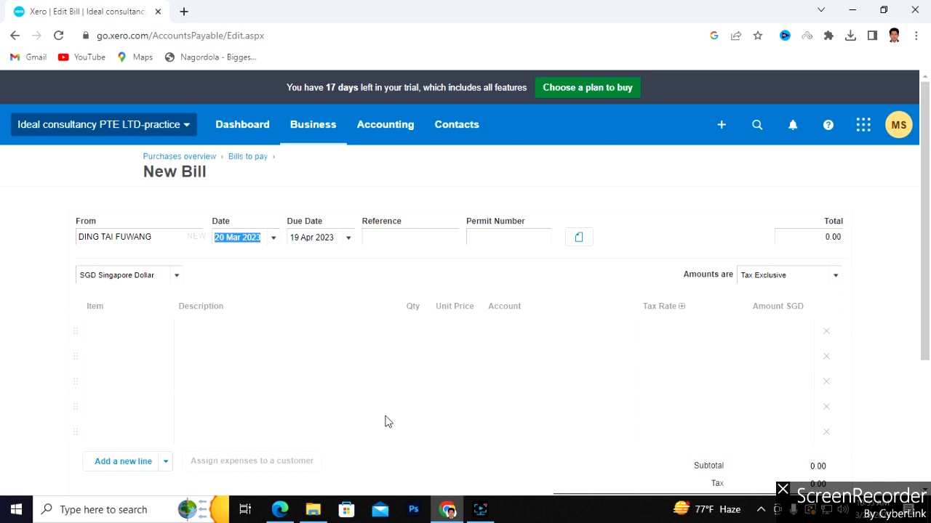
Set the date of the DING TAI FUWANG bill to 5 January 2023
left_click(273, 237)
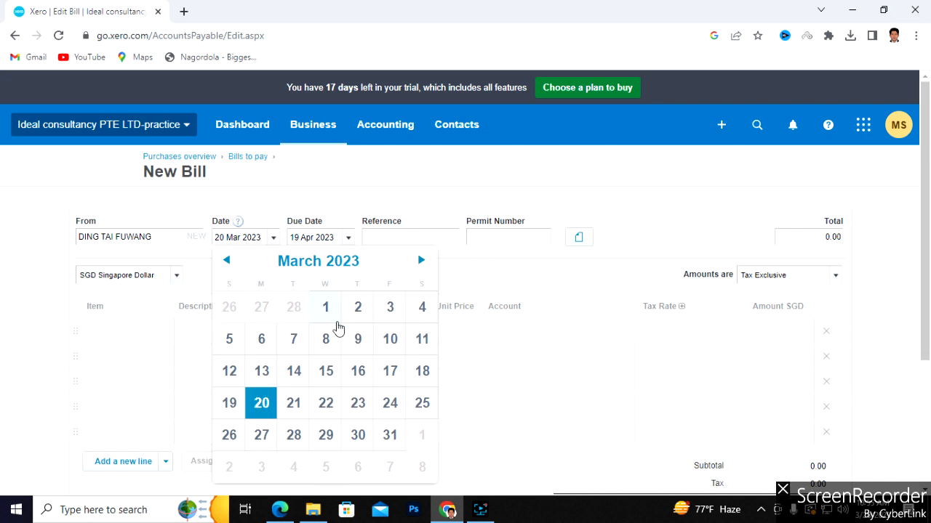
left_click(231, 264)
left_click(232, 266)
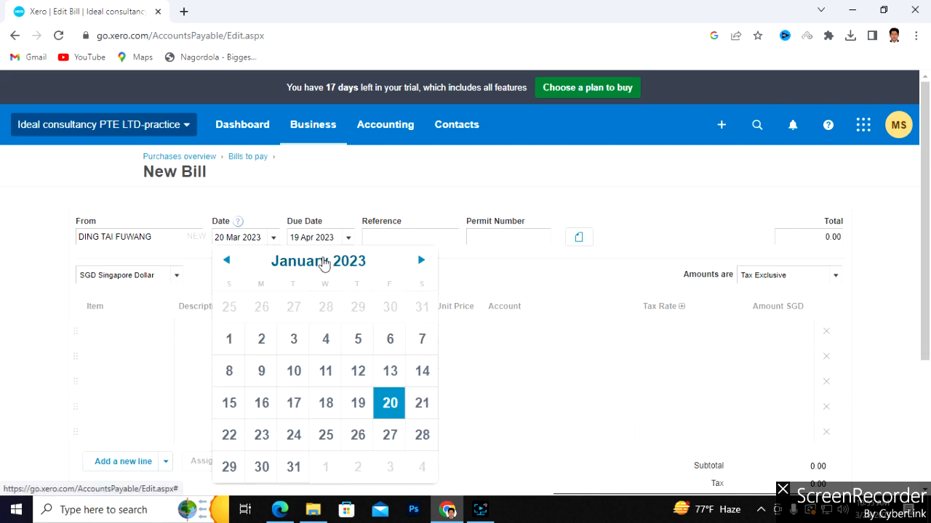
left_click(361, 340)
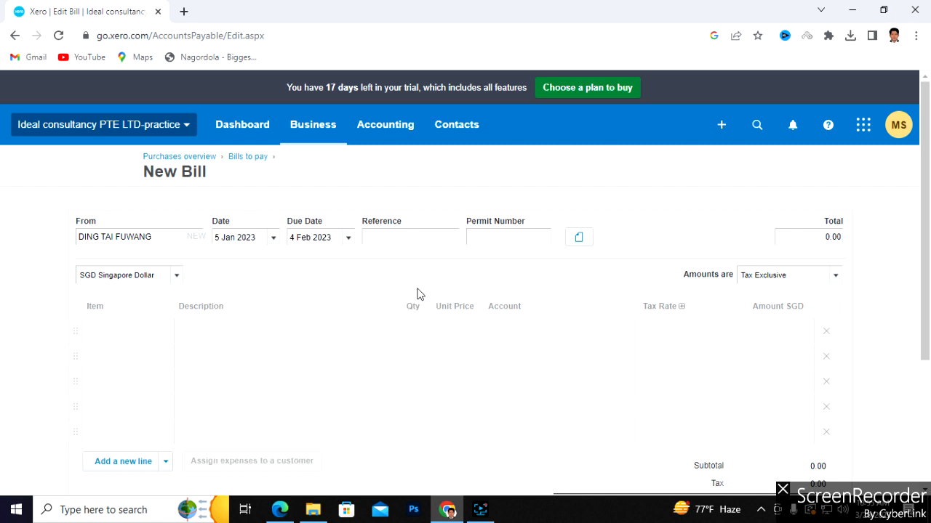
left_click(404, 235)
left_click(505, 237)
Enter Restaurant Bill as the description of the first bill line, correcting the spelling of Restaurant
scroll(408, 389, "down", 1)
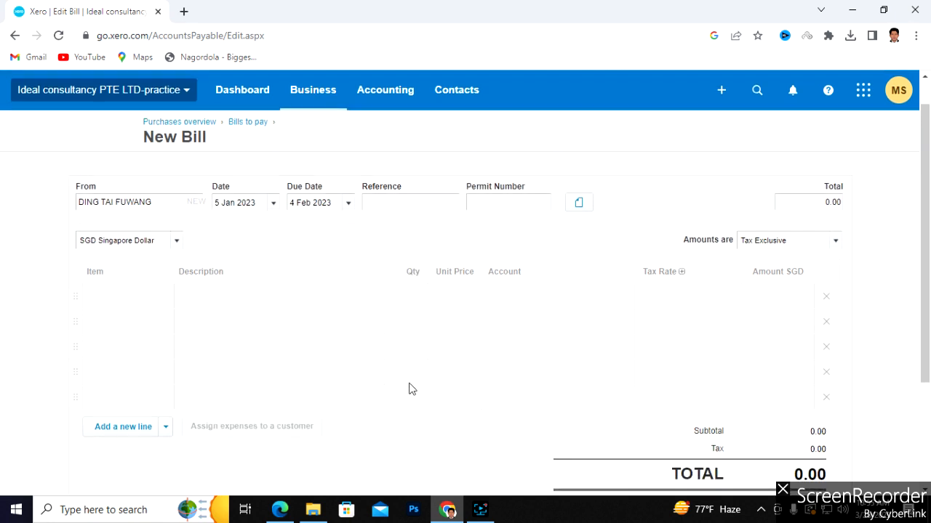
scroll(409, 390, "down", 1)
scroll(408, 389, "down", 2)
scroll(409, 390, "up", 2)
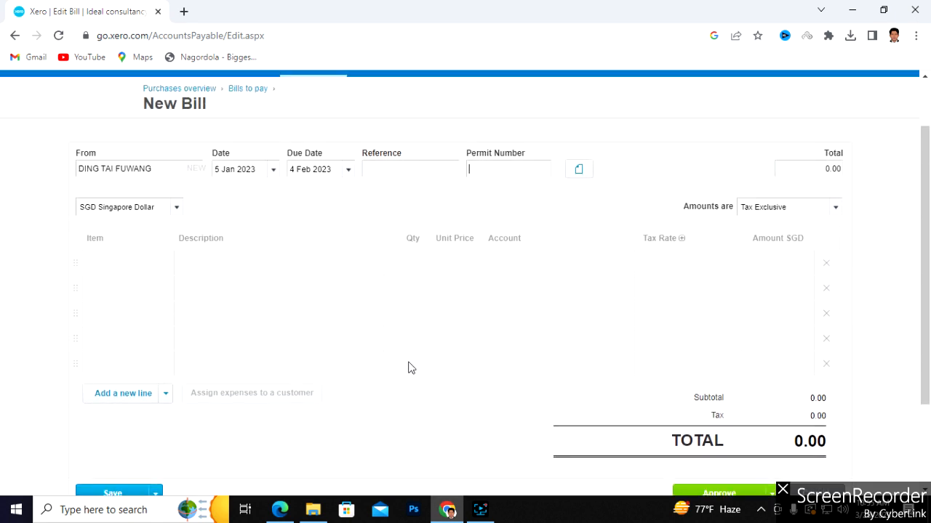
left_click(326, 265)
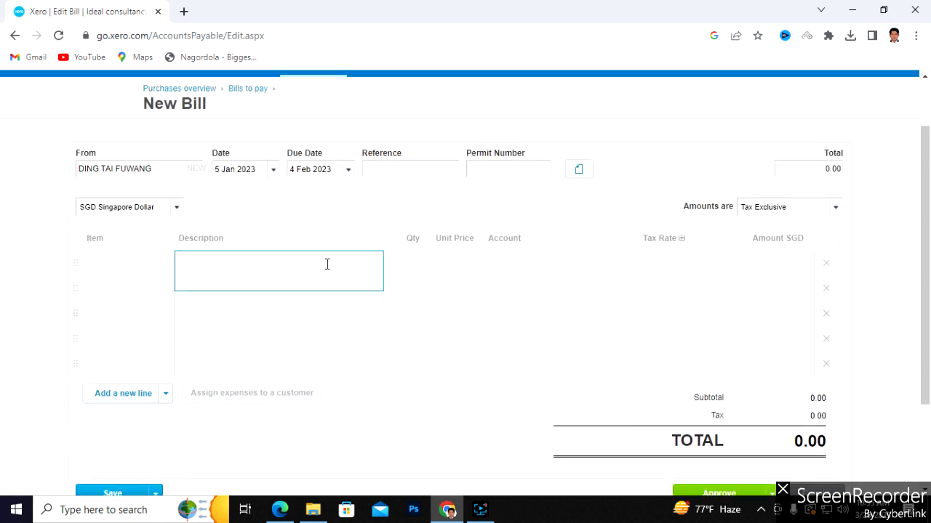
type("Resturant")
right_click(198, 263)
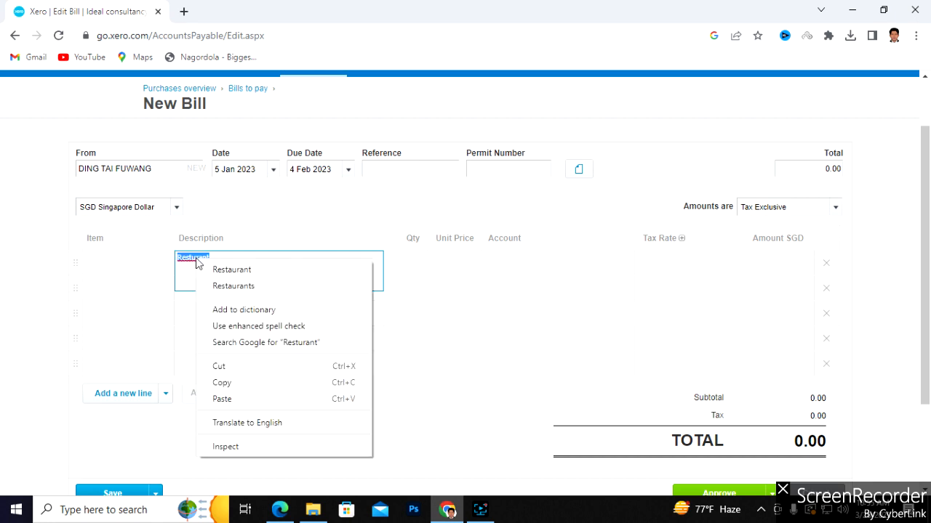
left_click(217, 269)
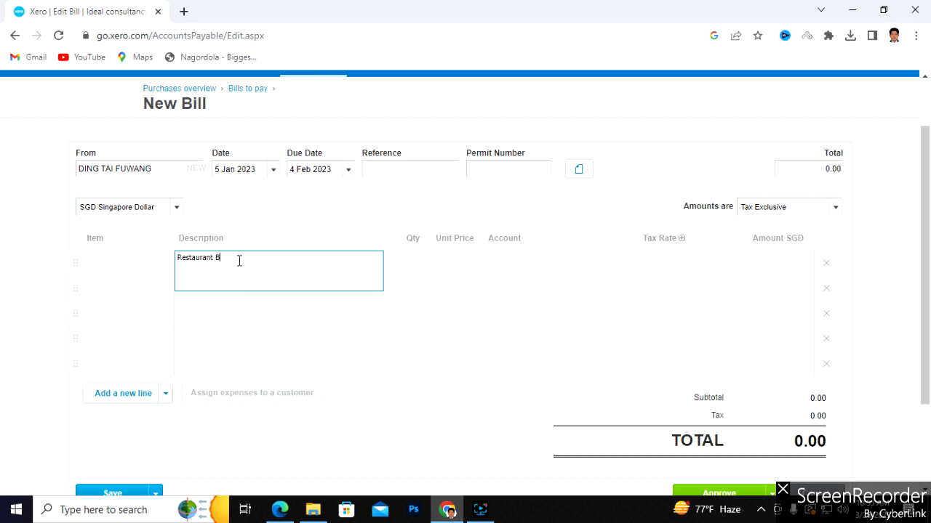
left_click(407, 269)
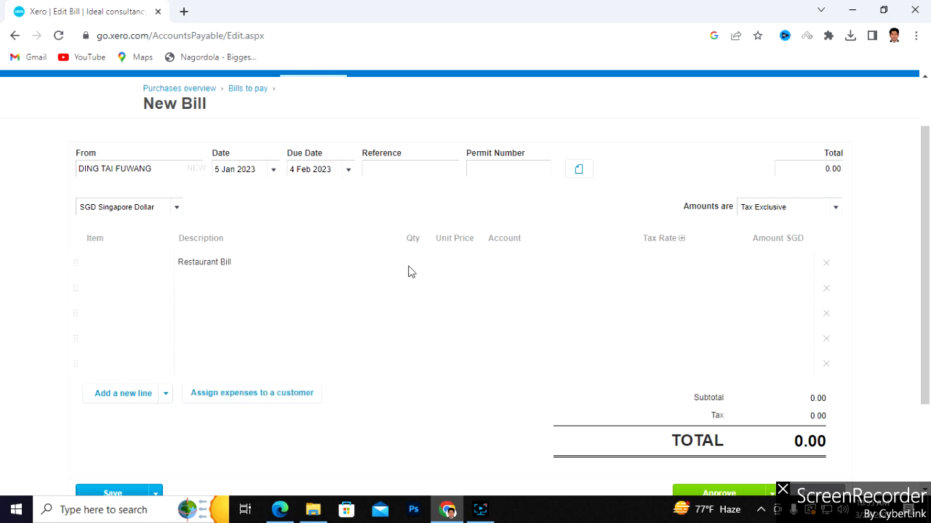
Set the Restaurant Bill line's quantity to 1 and its unit price to 112.52, checking the amount in the bank statement PDF
left_click(410, 264)
left_click(472, 263)
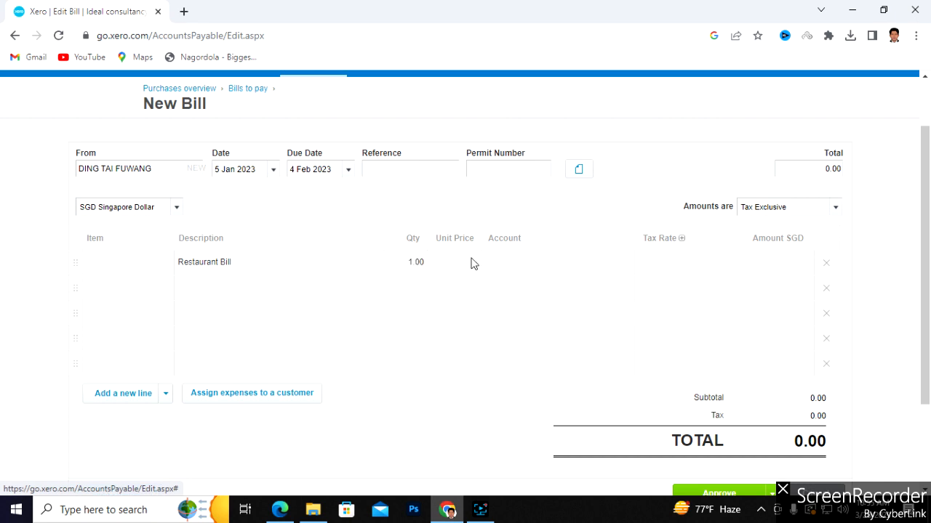
left_click(279, 509)
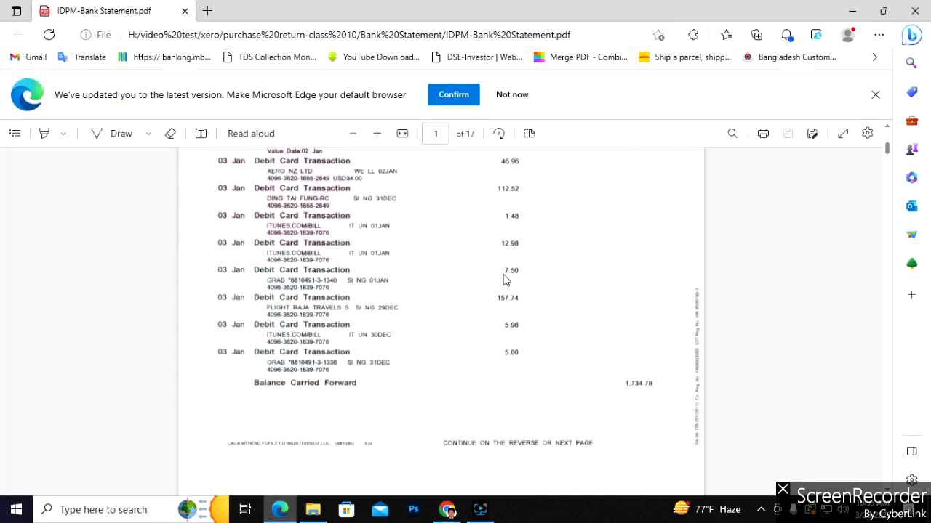
left_click(480, 510)
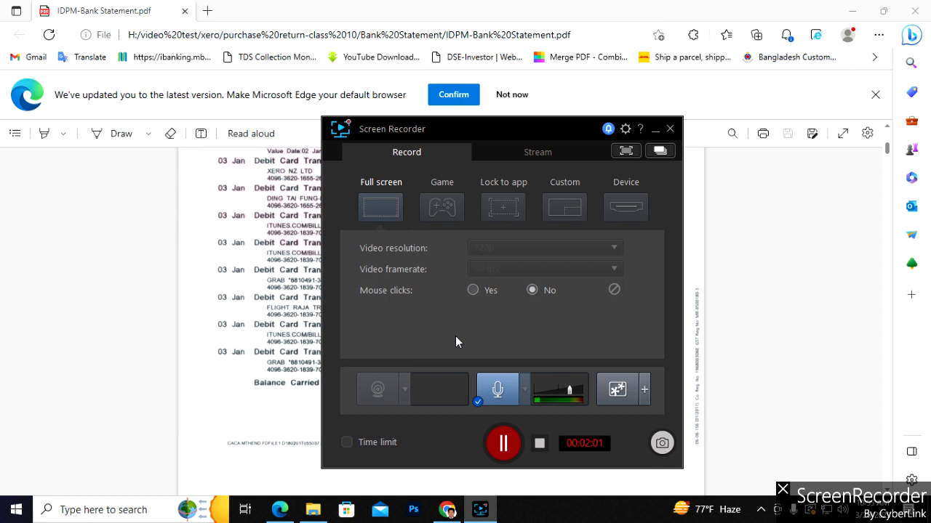
left_click(447, 509)
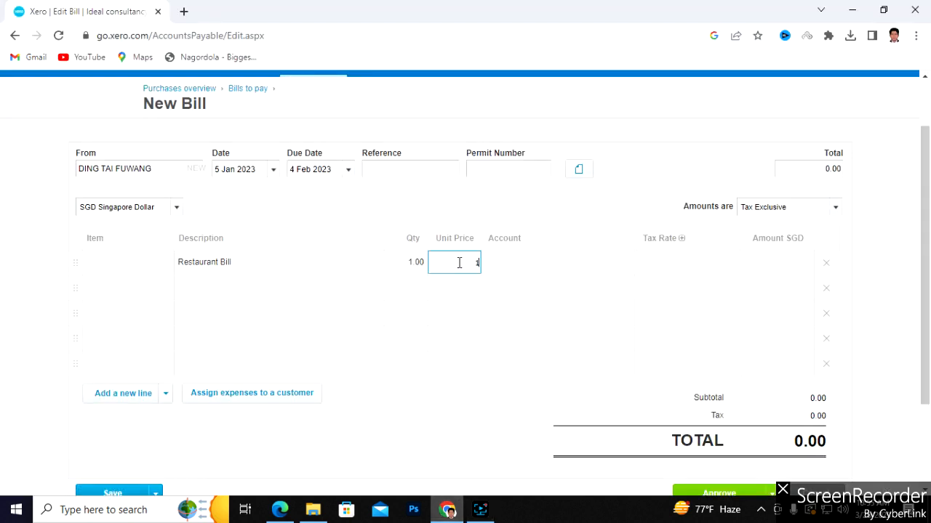
Assign the Restaurant Bill line to the account 420 - Entertainment
left_click(539, 271)
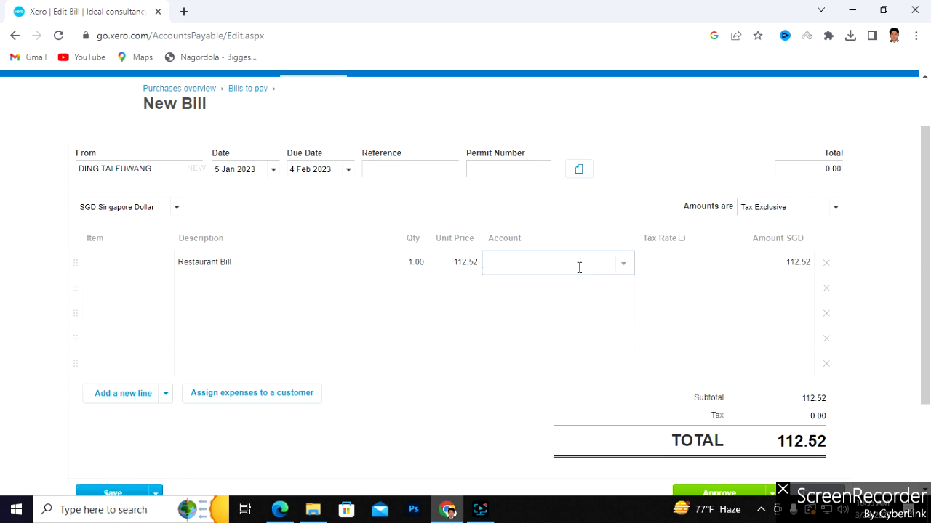
type("enter")
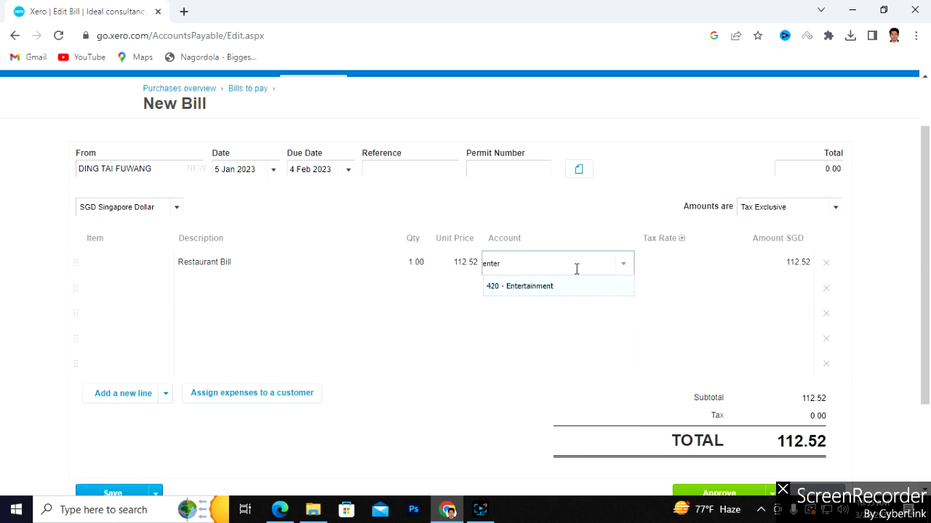
left_click(542, 286)
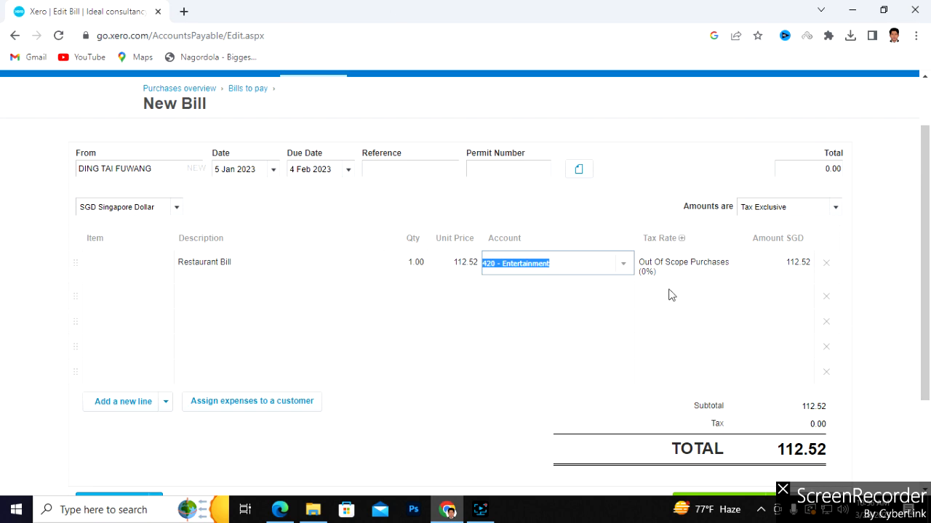
left_click(774, 274)
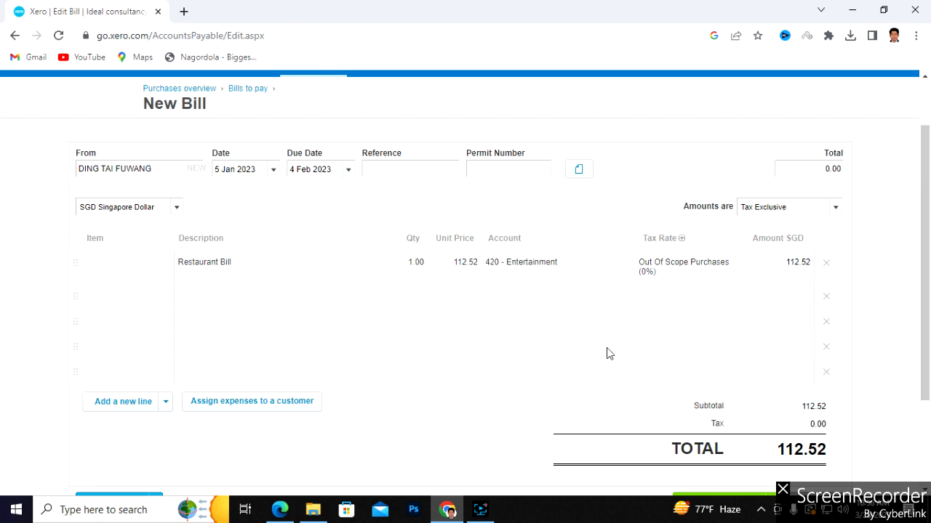
Set the tax rate of the Restaurant Bill line to No Tax (0%)
scroll(698, 356, "down", 2)
scroll(654, 341, "up", 3)
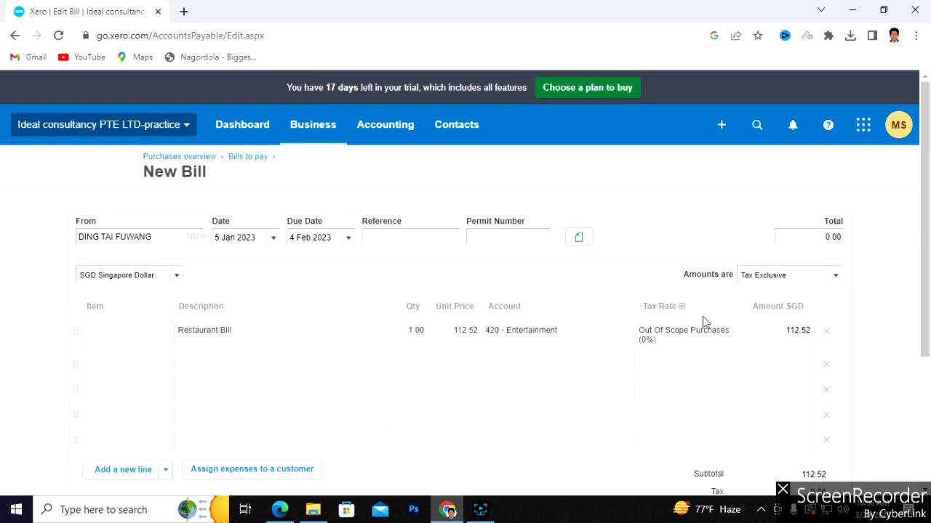
left_click(715, 335)
left_click(727, 336)
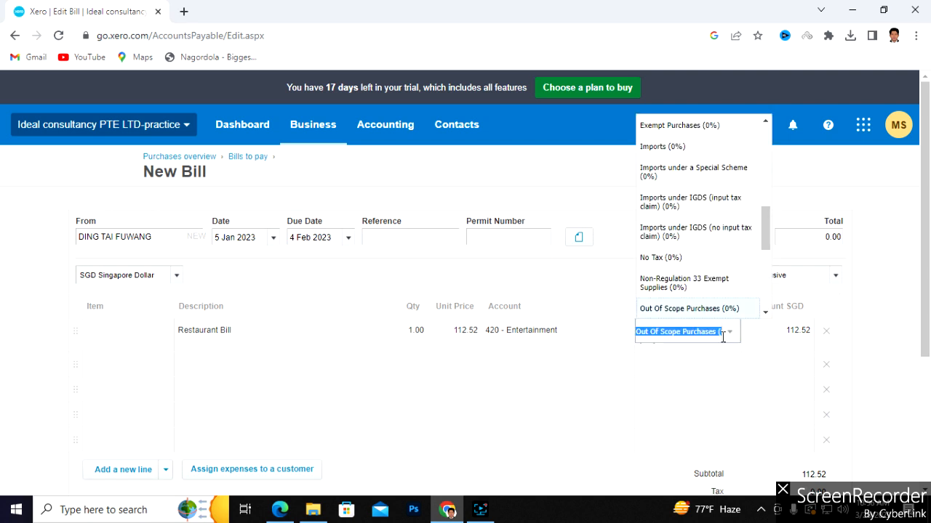
left_click(682, 260)
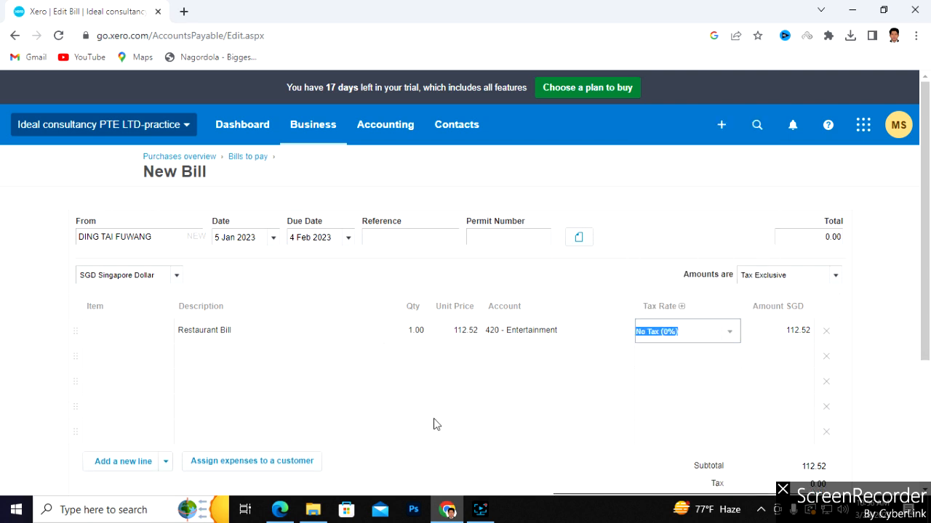
scroll(434, 420, "down", 2)
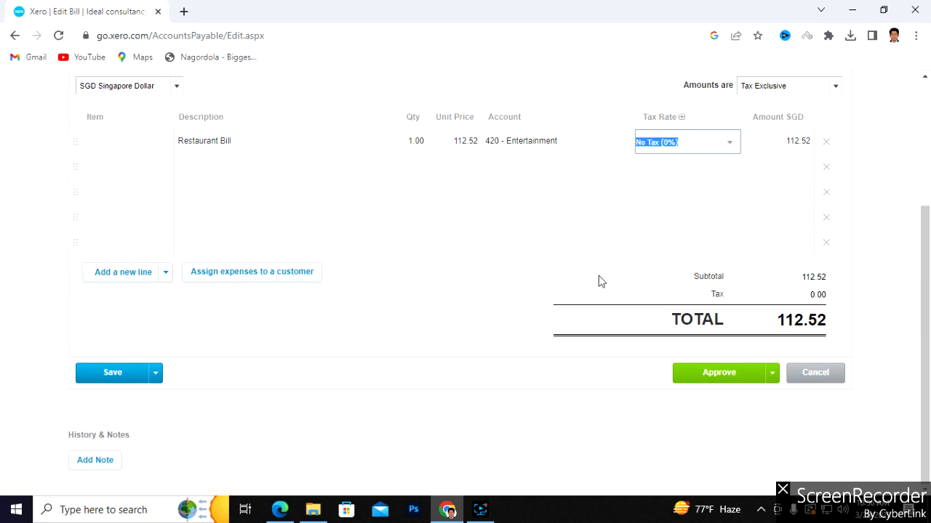
Set the bill's date to 1 Jan 2023 after checking the transaction in the bank statement PDF
scroll(550, 409, "up", 2)
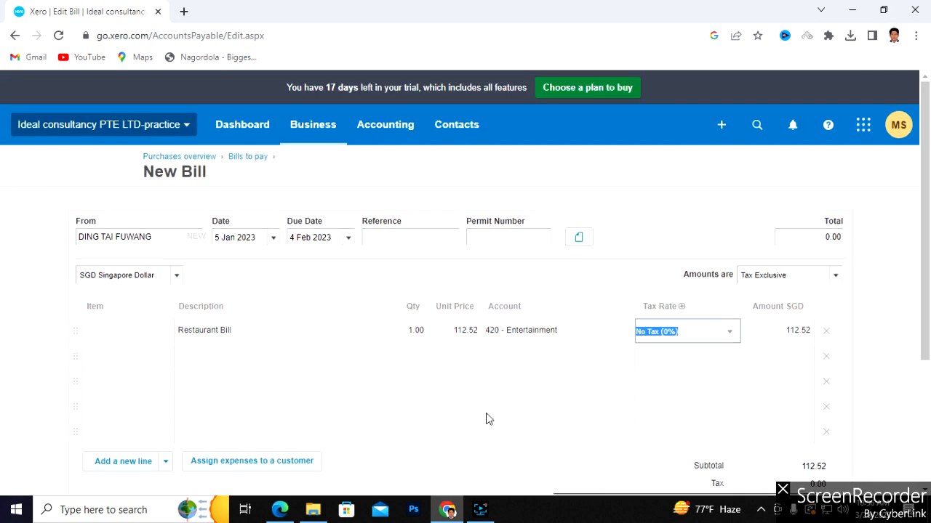
left_click(289, 513)
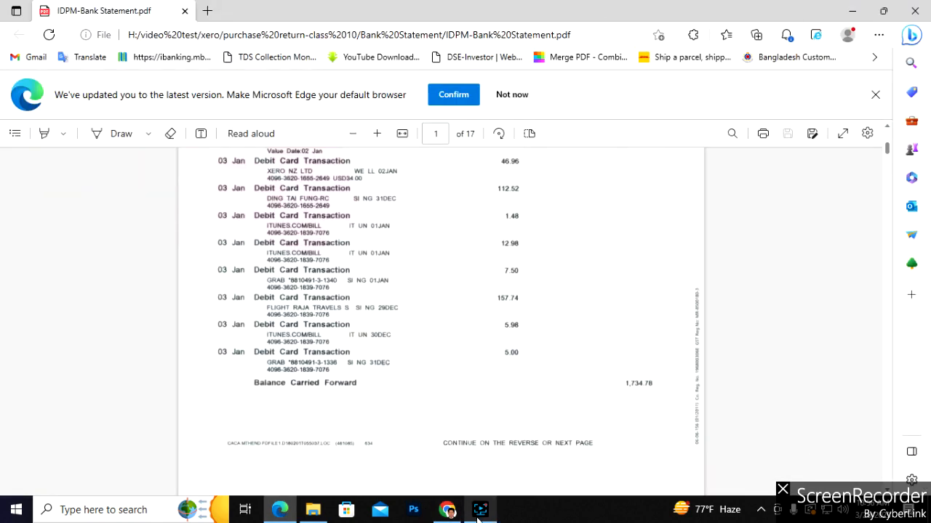
left_click(447, 509)
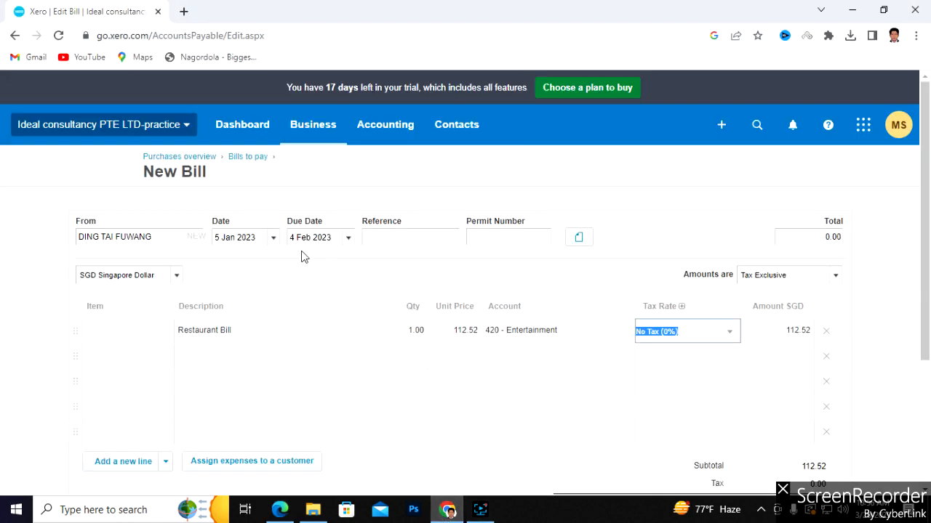
left_click(221, 240)
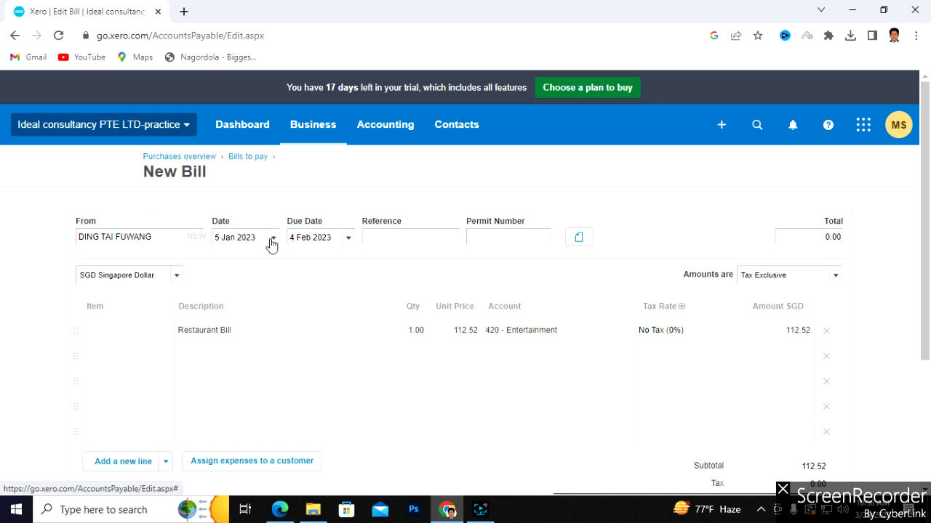
left_click(273, 238)
left_click(233, 340)
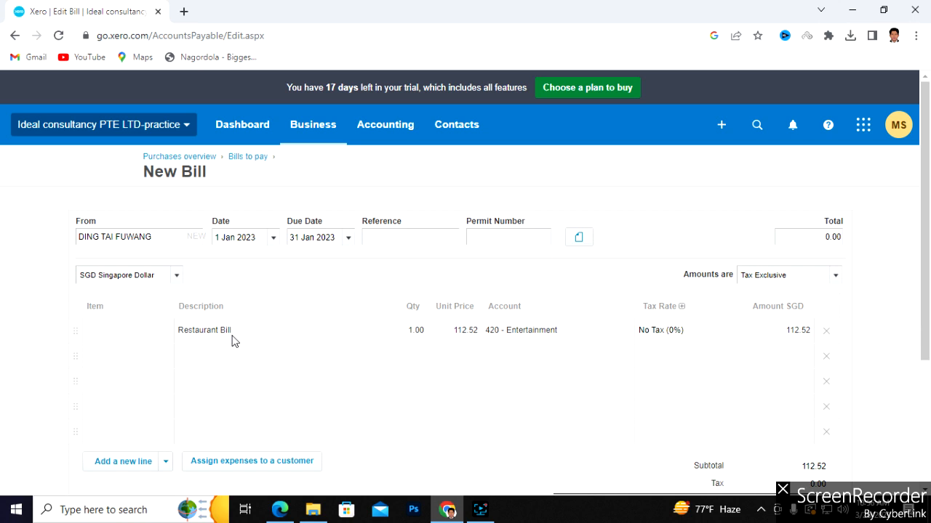
Approve the DING TAI FUWANG bill
scroll(538, 359, "down", 2)
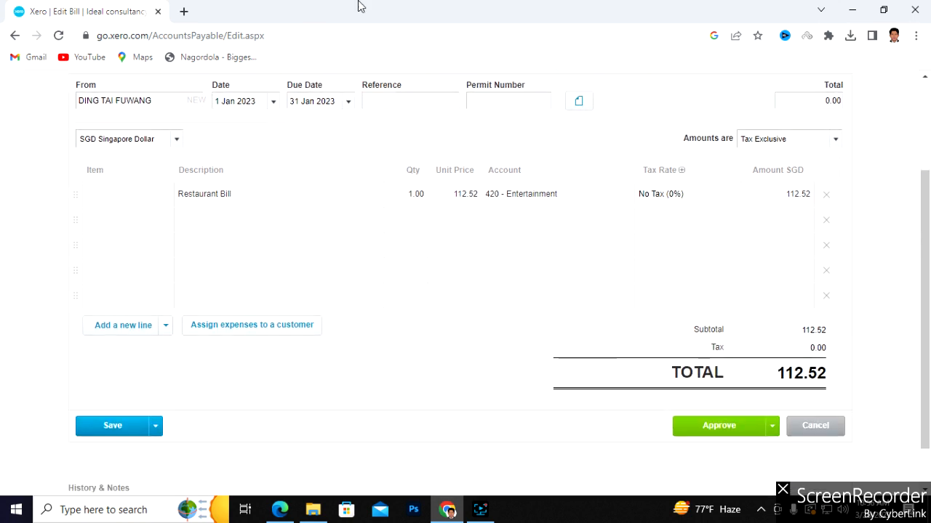
left_click(720, 432)
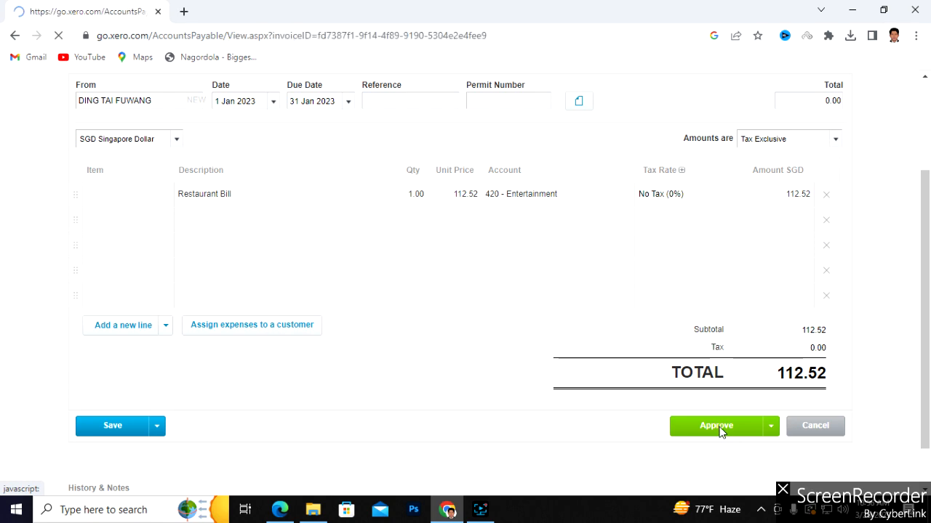
scroll(386, 335, "up", 2)
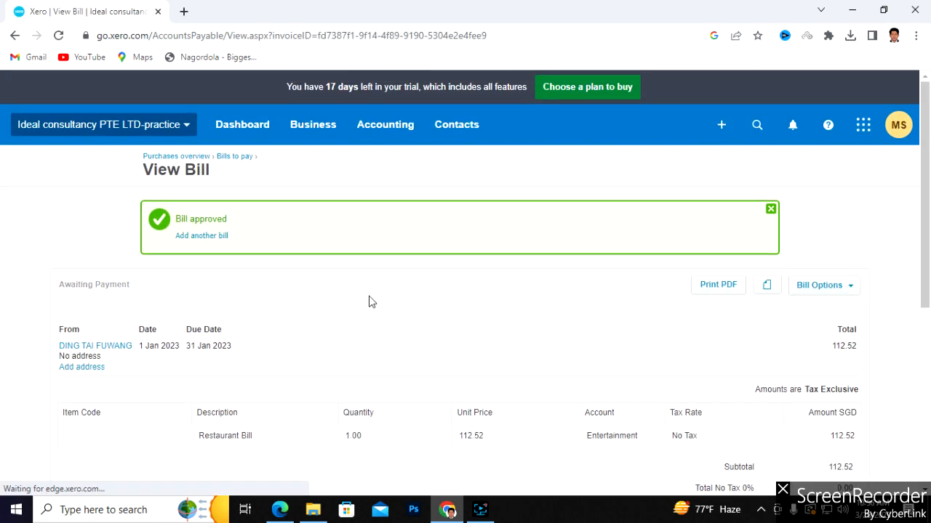
Open the DING TAI FUWANG bill from the bills awaiting payment
left_click(313, 130)
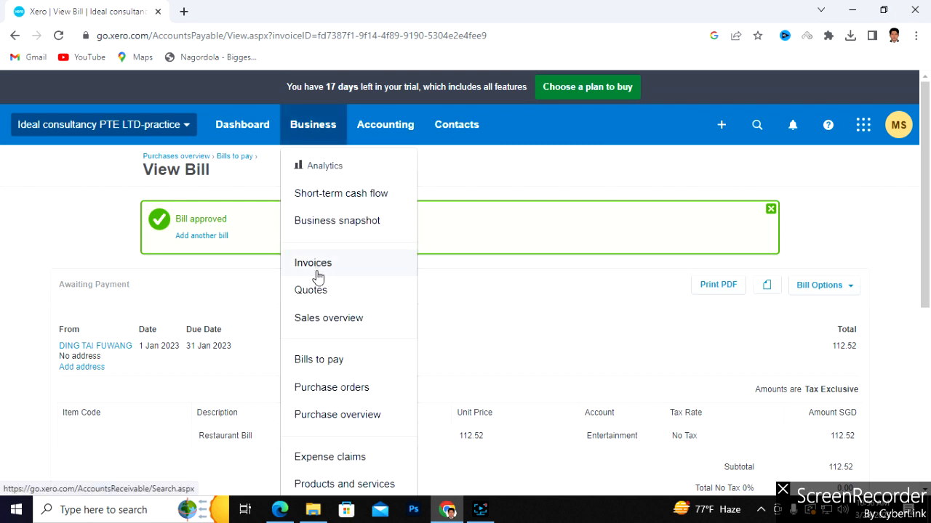
left_click(329, 362)
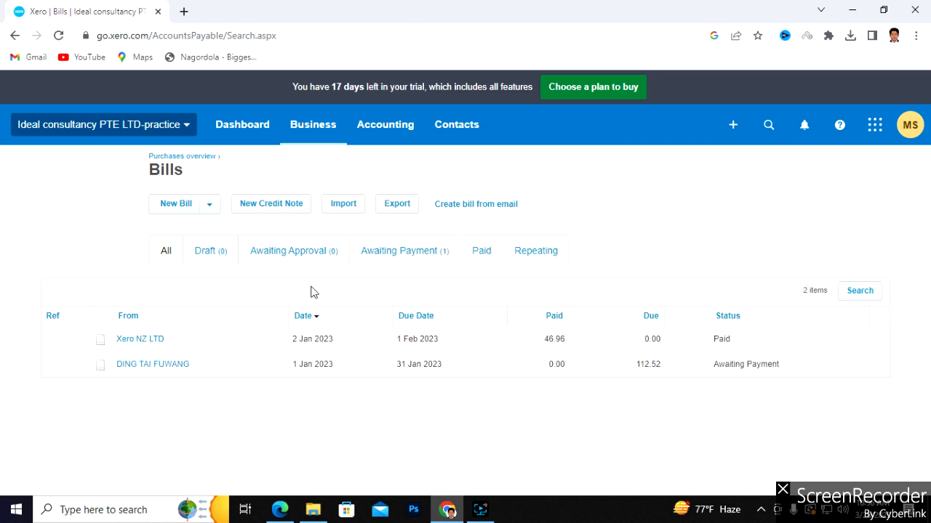
left_click(412, 256)
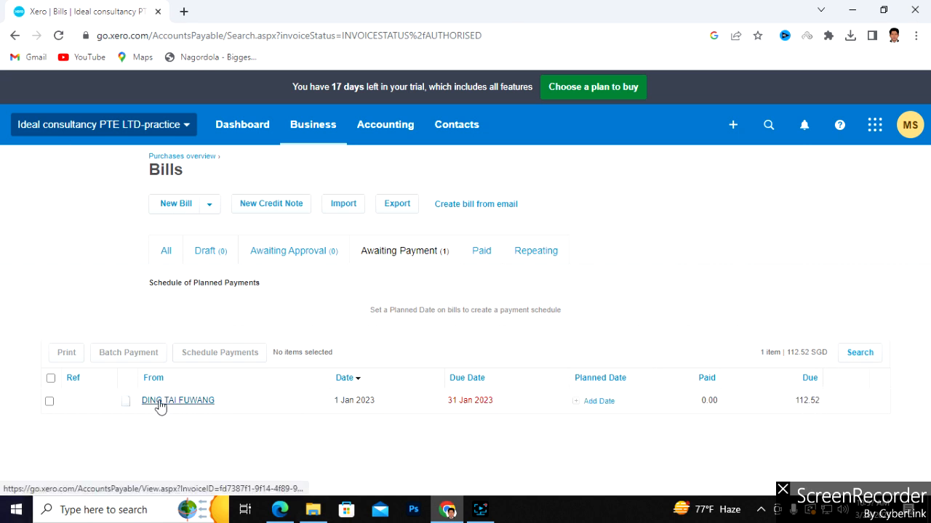
left_click(215, 403)
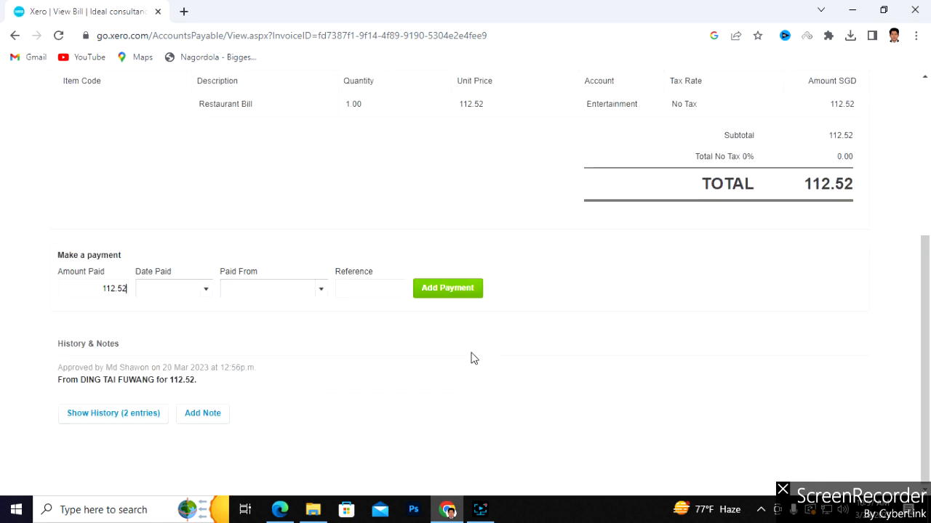
Set the bill payment's paid date to 3 Jan 2023 and pay it from the 211 - Company account
left_click(206, 293)
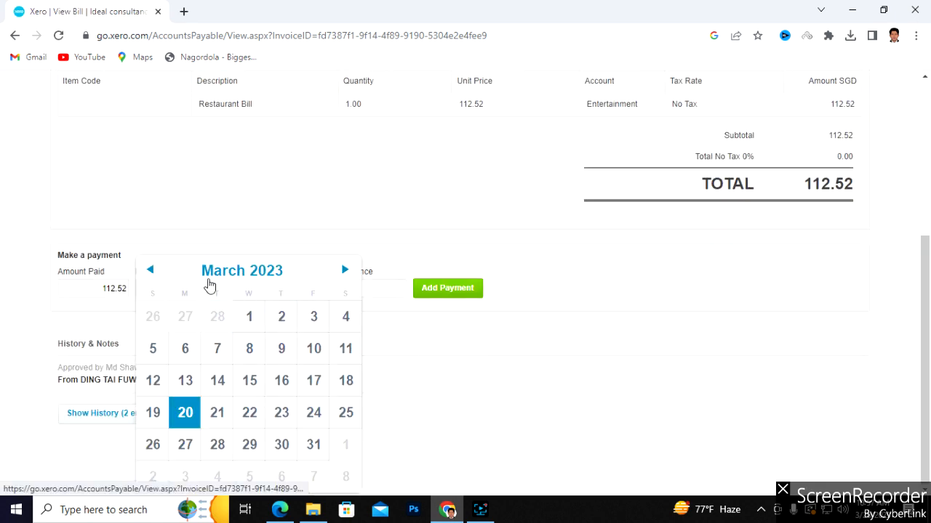
left_click(150, 269)
left_click(150, 270)
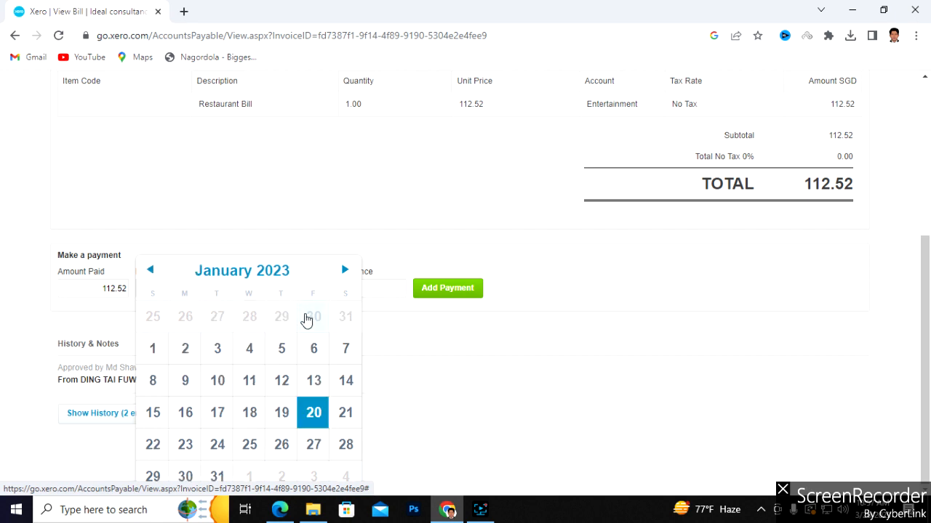
left_click(217, 350)
left_click(281, 290)
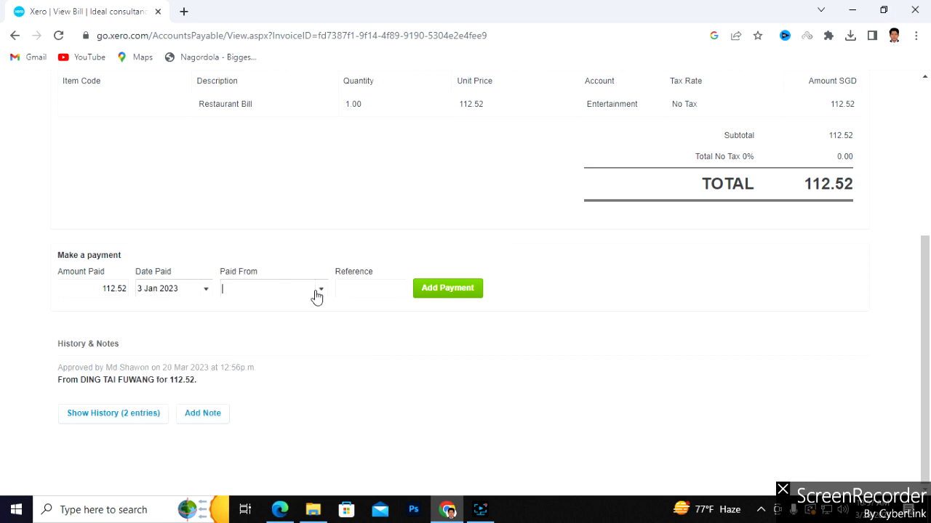
left_click(319, 290)
left_click(322, 347)
left_click(372, 289)
Review the bill, add its 112.52 payment and display the list of paid bills
scroll(385, 346, "up", 4)
scroll(385, 346, "down", 4)
scroll(409, 313, "up", 3)
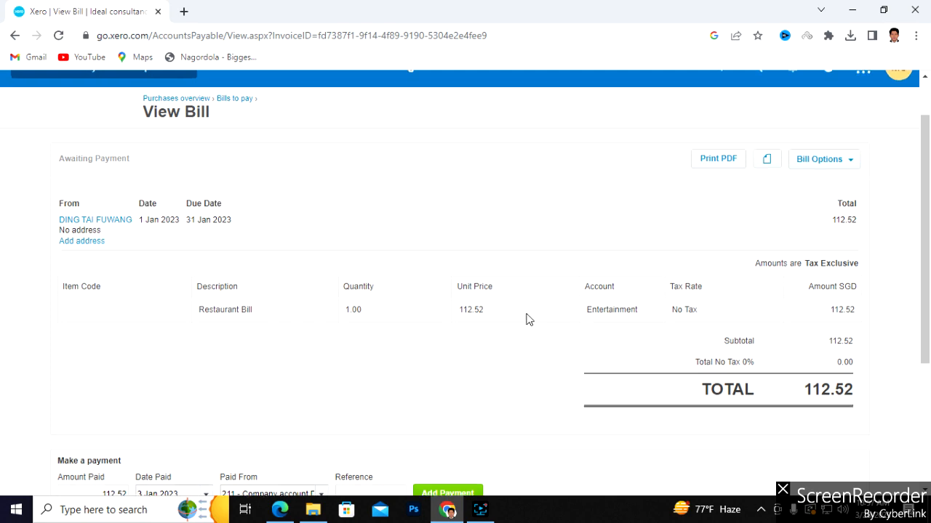
scroll(528, 318, "down", 3)
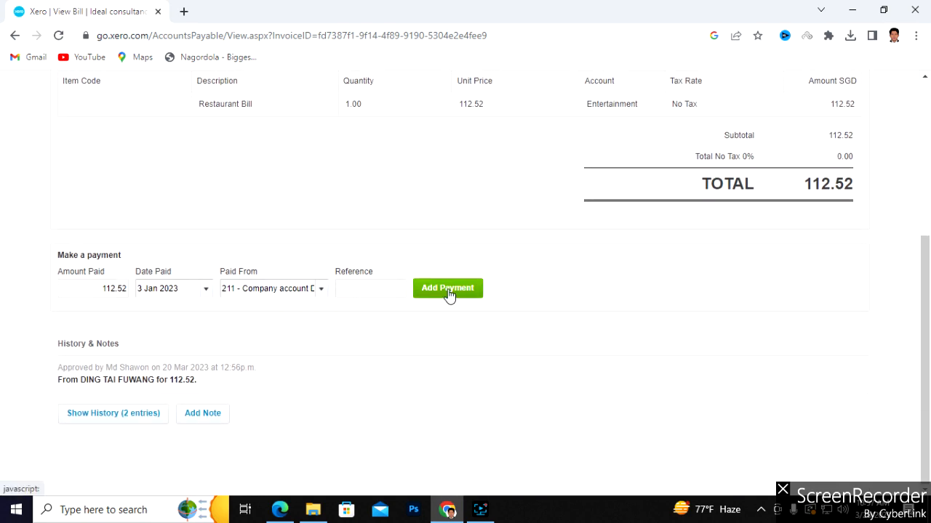
left_click(447, 292)
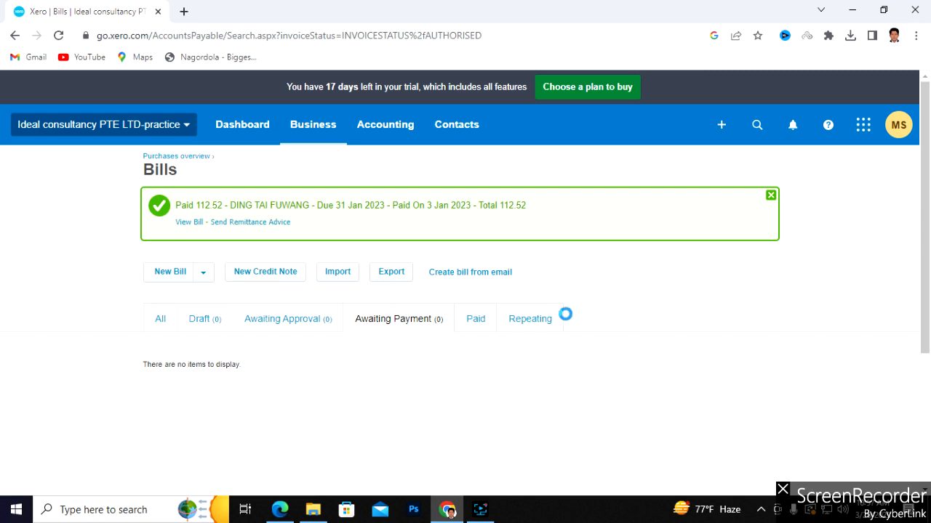
left_click(480, 323)
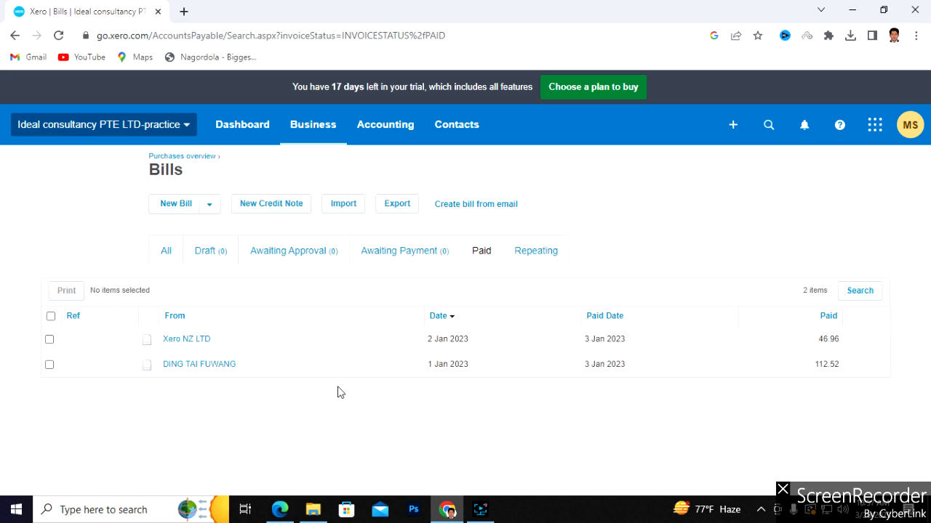
Create a new purchase credit note from DING TAI FUWANG dated 3 Mar 2023
left_click(278, 210)
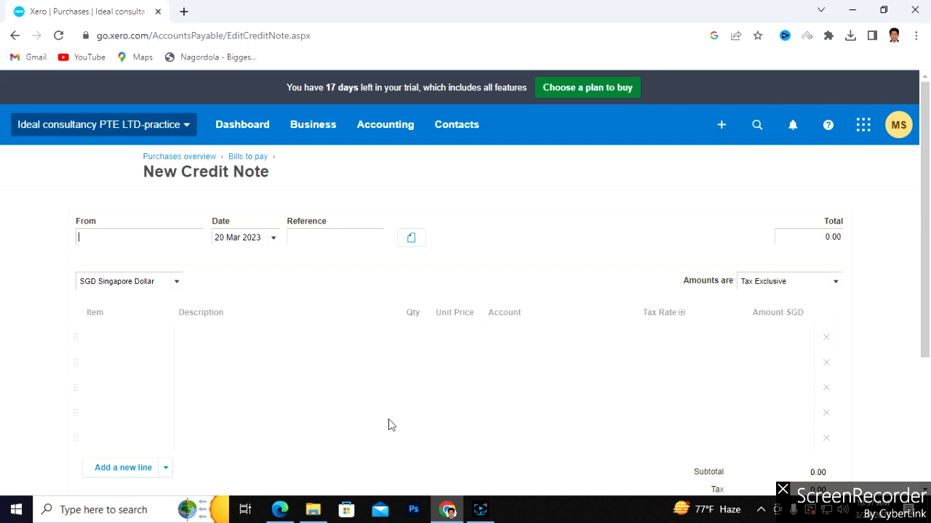
type("d")
left_click(141, 267)
left_click(274, 239)
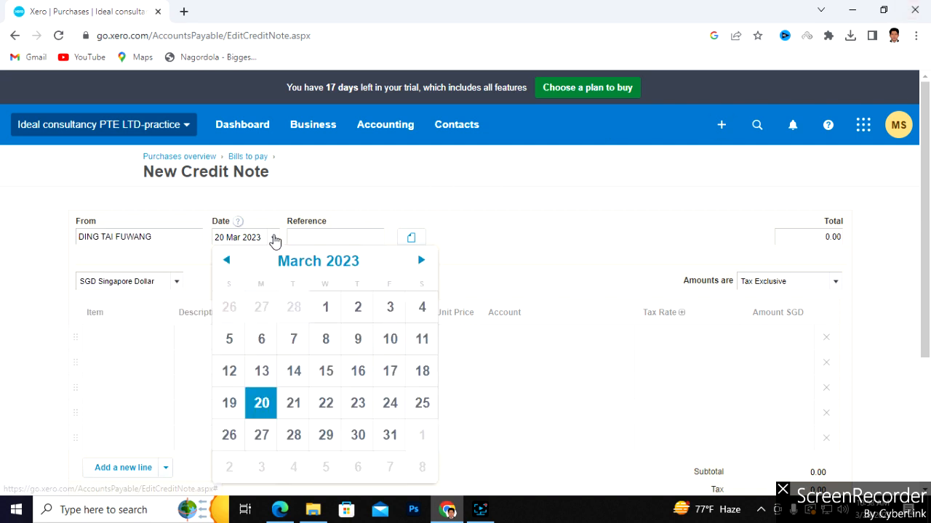
left_click(390, 311)
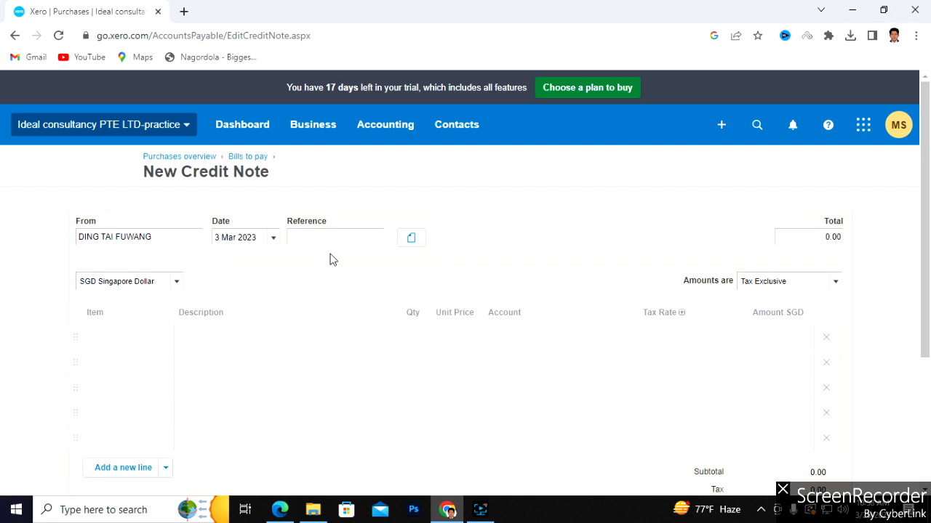
Enter Restaurant bill as the description of the first credit note line, correcting the spelling of Restaurant
left_click(153, 336)
left_click(214, 337)
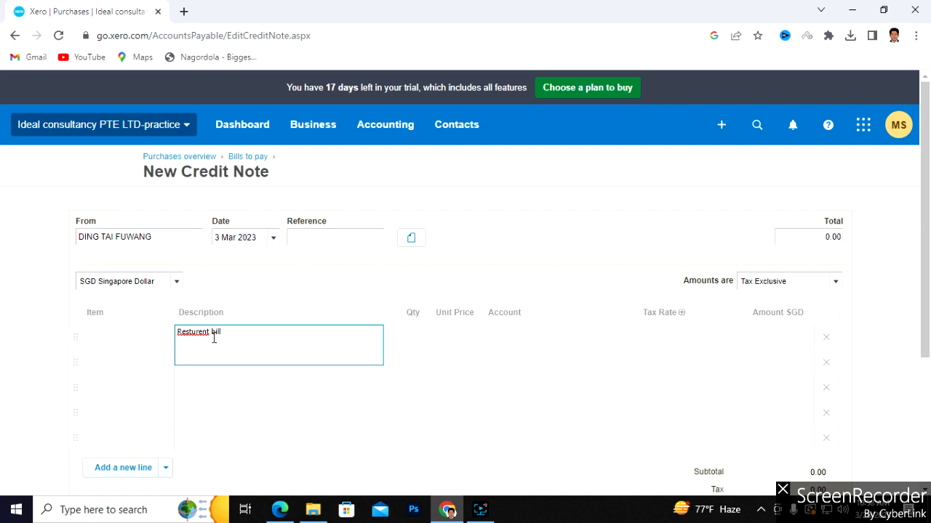
right_click(182, 332)
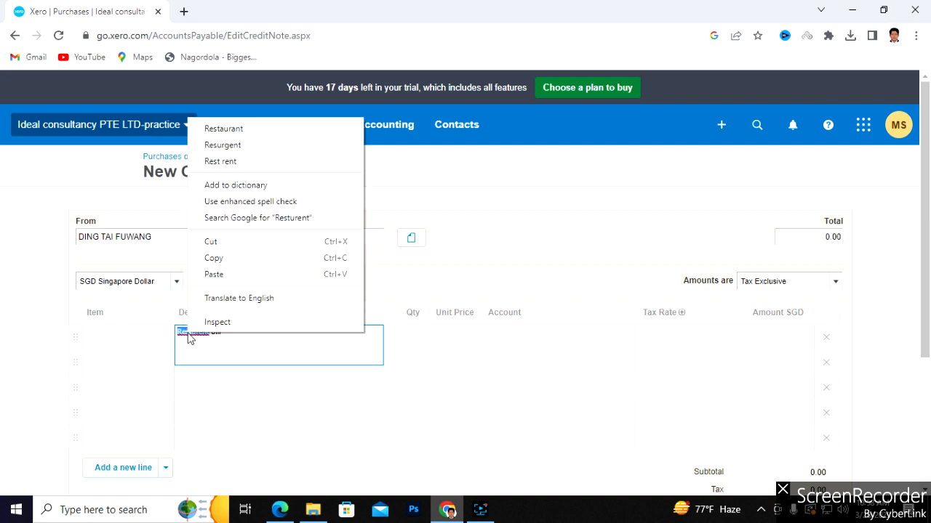
left_click(240, 129)
Set the Restaurant bill line's quantity to 1 and its unit price to 112.52, checking the amount in the bank statement PDF
left_click(426, 337)
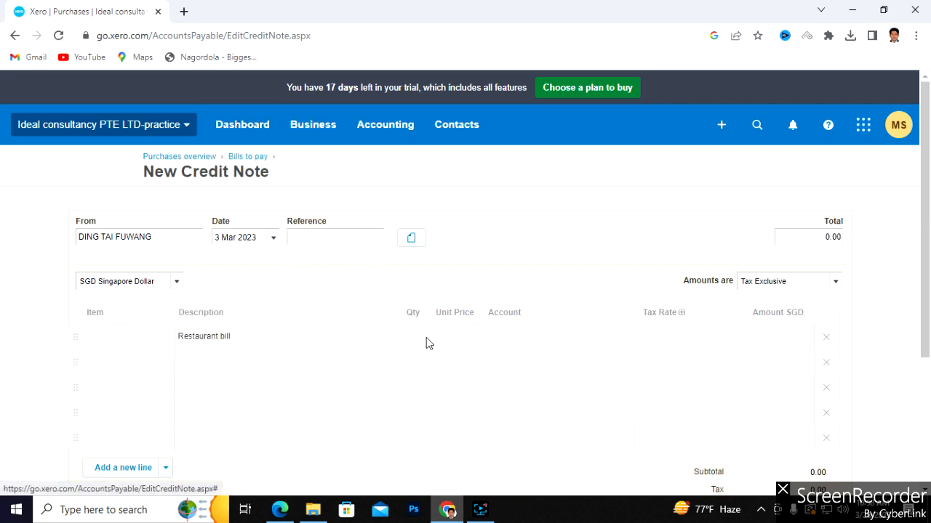
left_click(461, 337)
left_click(284, 504)
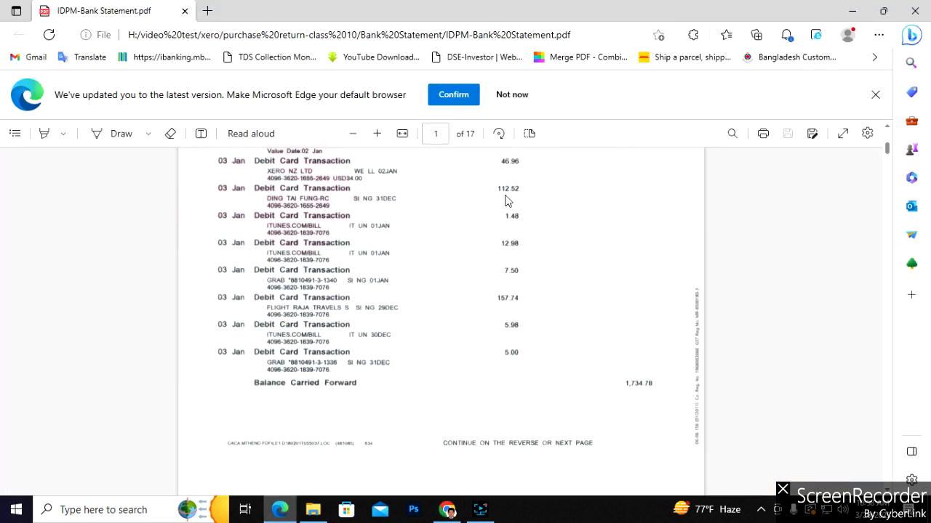
left_click(448, 508)
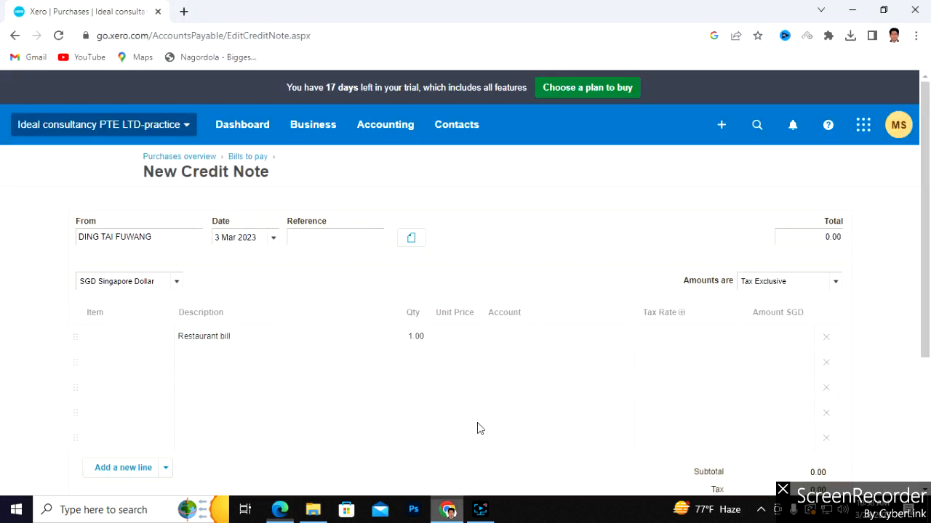
left_click(464, 338)
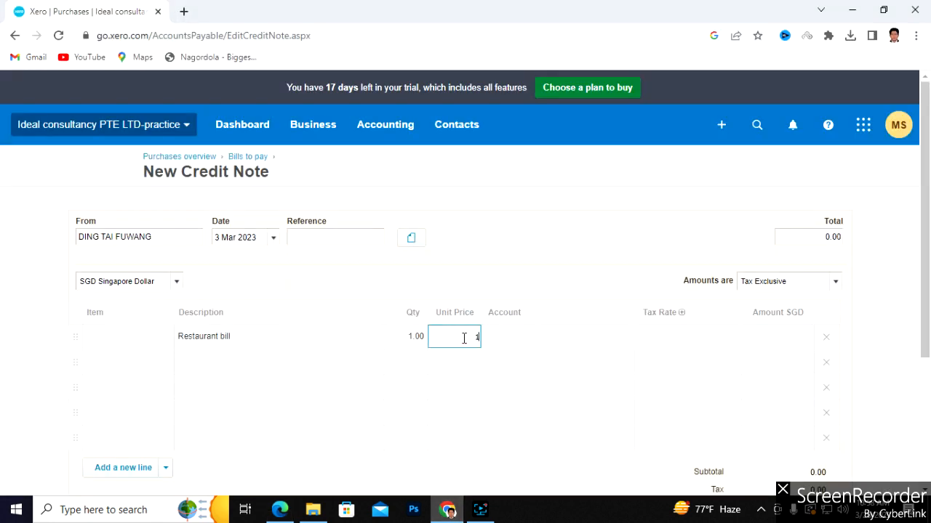
left_click(582, 336)
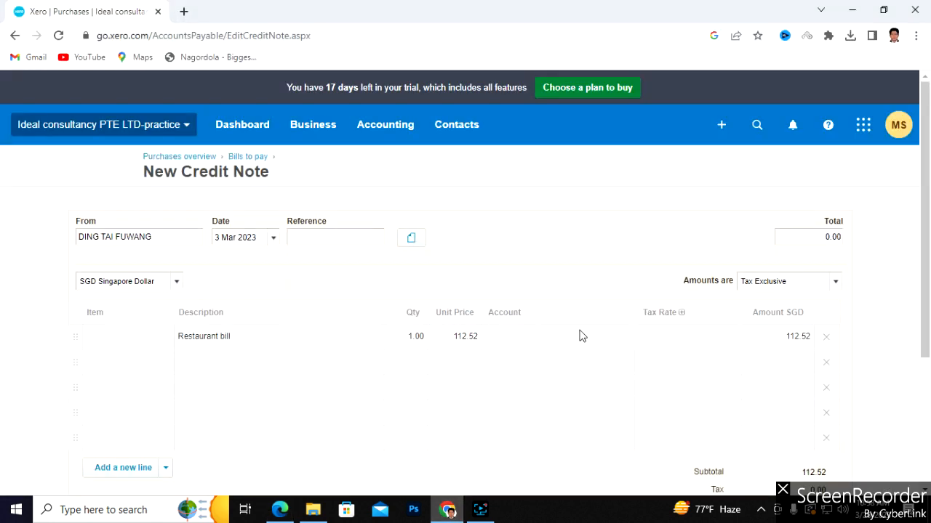
Assign the credit note line to the account 420 - Entertainment and set its tax rate to No Tax (0%)
left_click(611, 339)
type("enter")
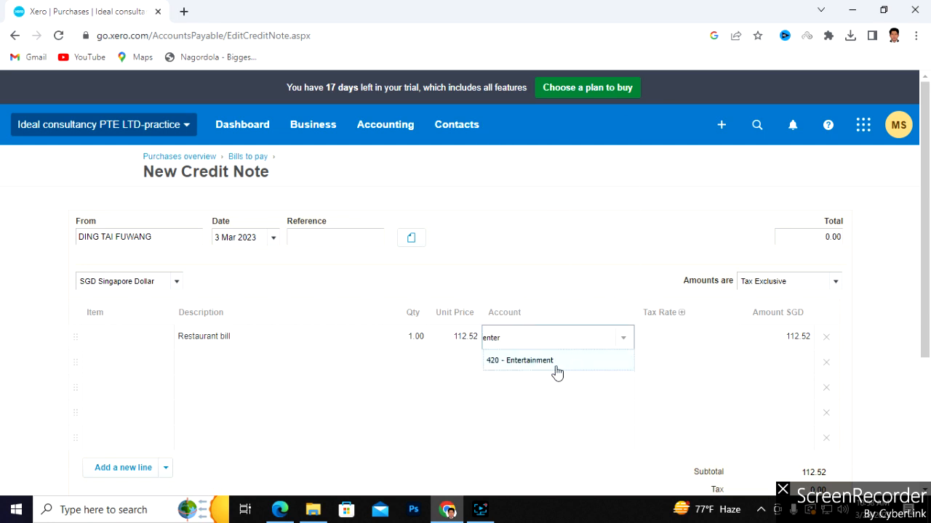
left_click(547, 360)
left_click(704, 339)
left_click(729, 339)
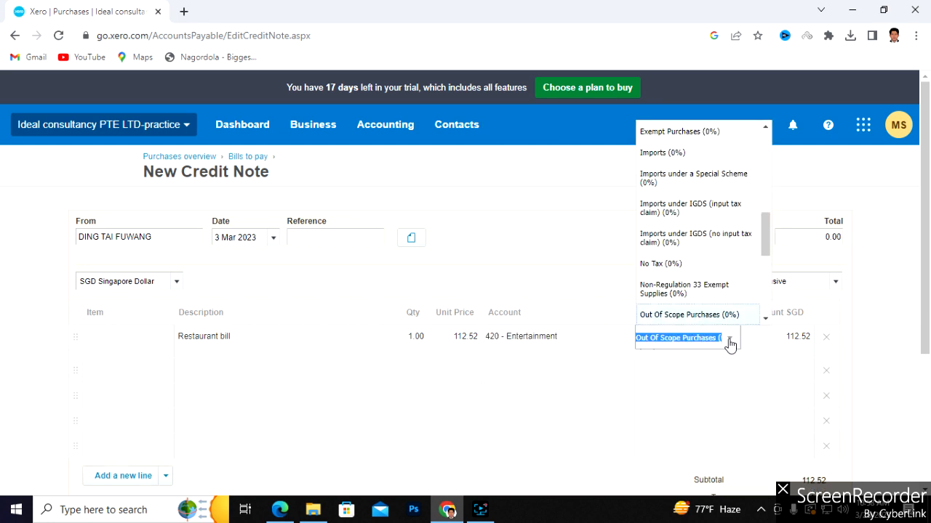
left_click(686, 273)
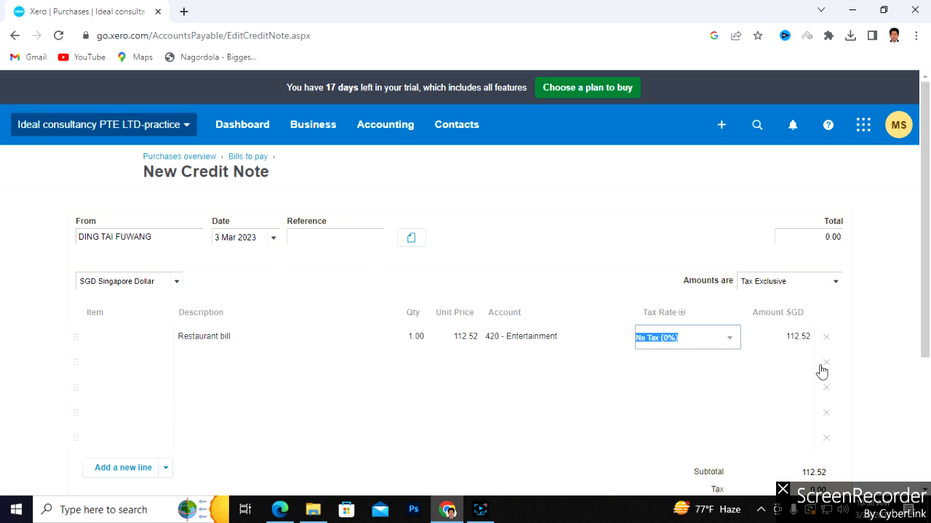
Review the credit note's entries and total, and approve it
scroll(713, 384, "down", 3)
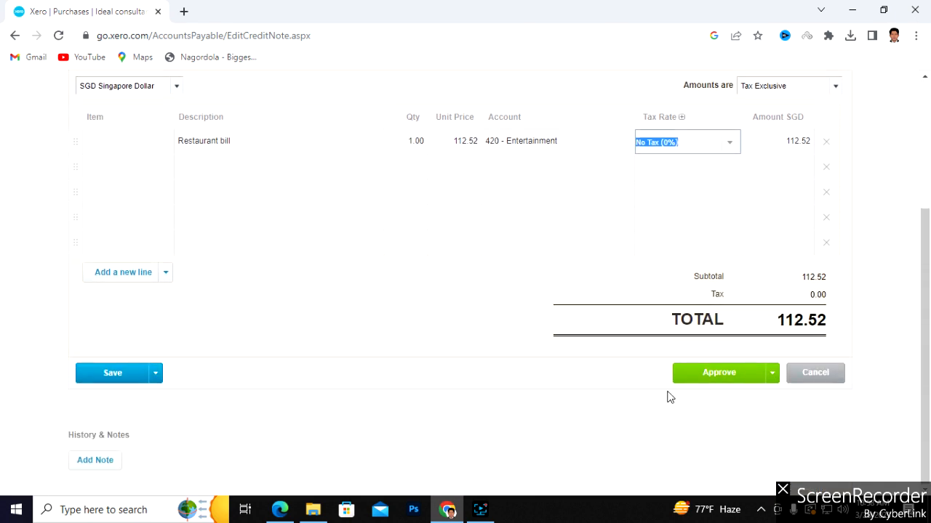
scroll(508, 346, "up", 3)
scroll(509, 351, "down", 3)
left_click(723, 374)
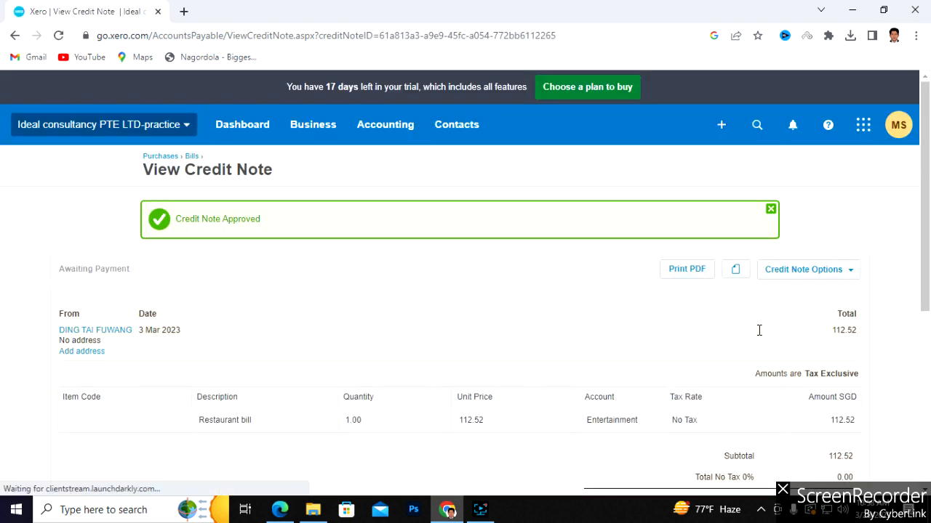
Open the DING TAI FUWANG credit note awaiting payment from the bills list and review its details and cash refund section
left_click(314, 124)
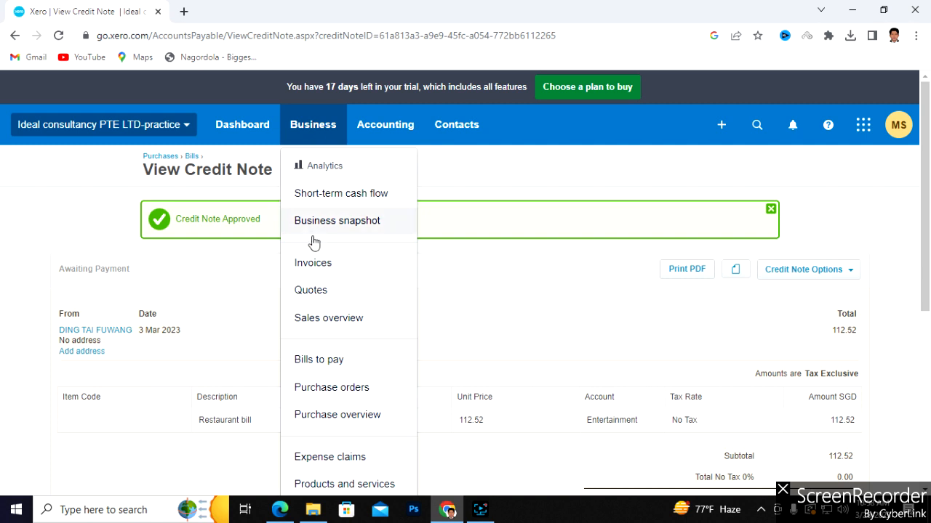
left_click(322, 365)
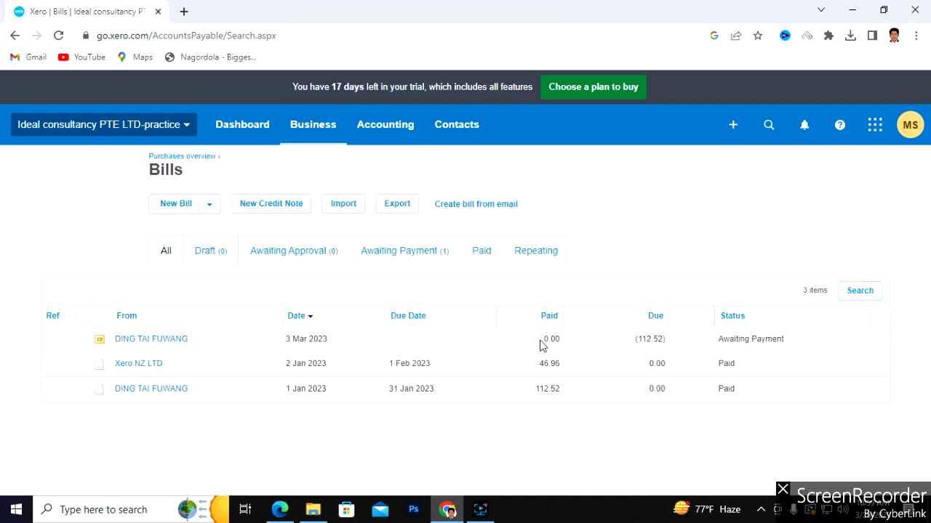
left_click(148, 342)
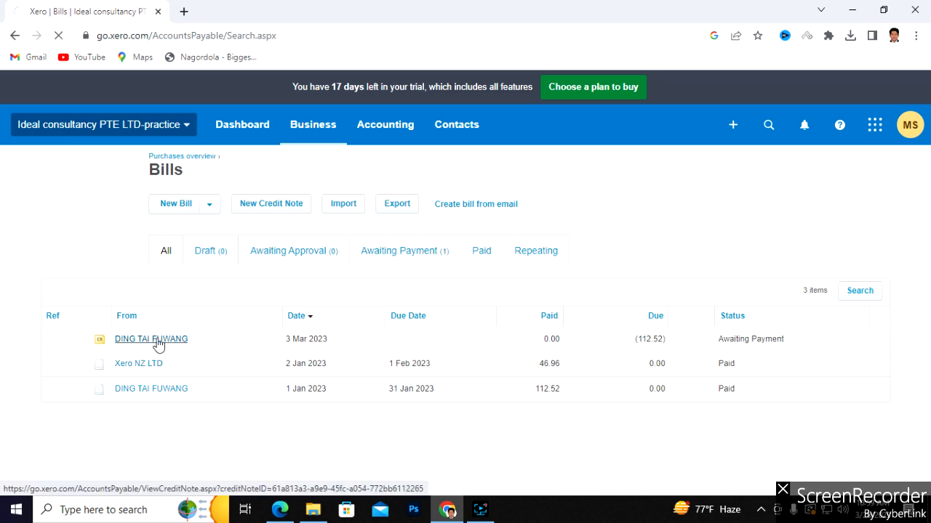
scroll(582, 363, "down", 4)
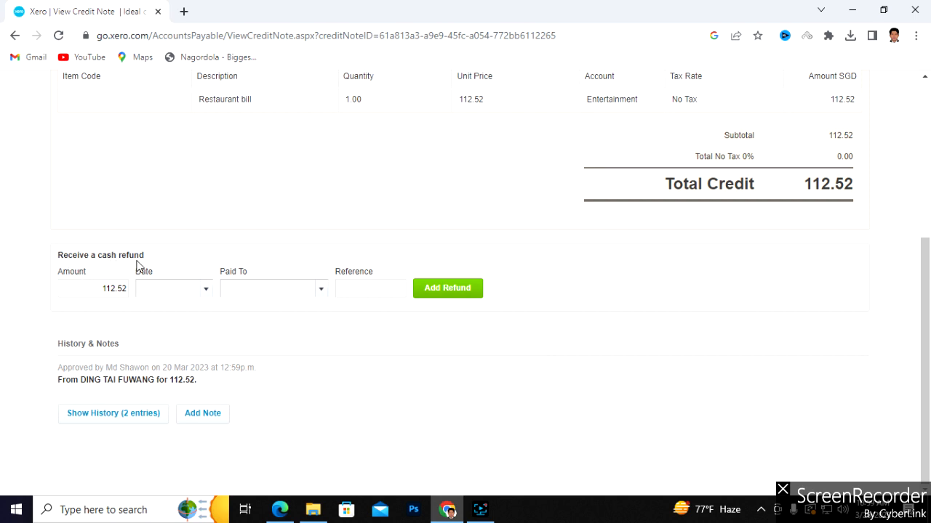
scroll(507, 324, "up", 3)
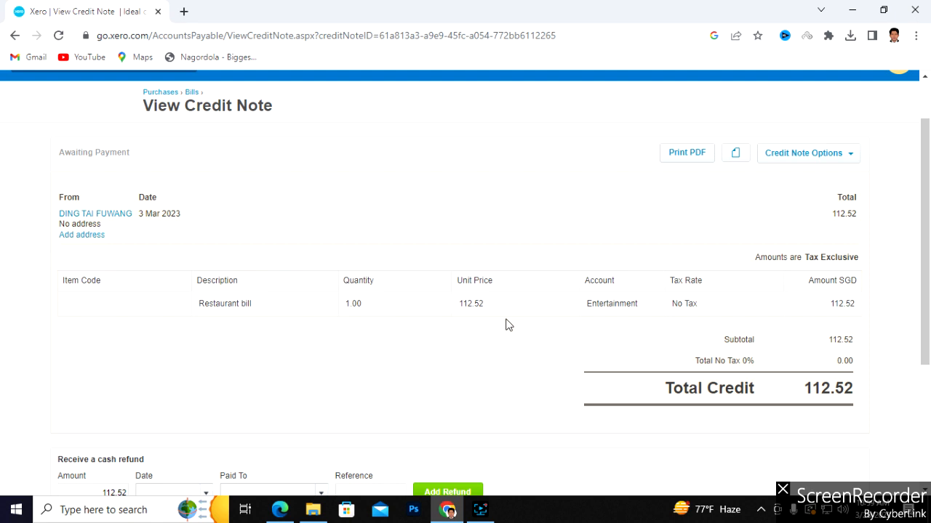
scroll(509, 325, "up", 1)
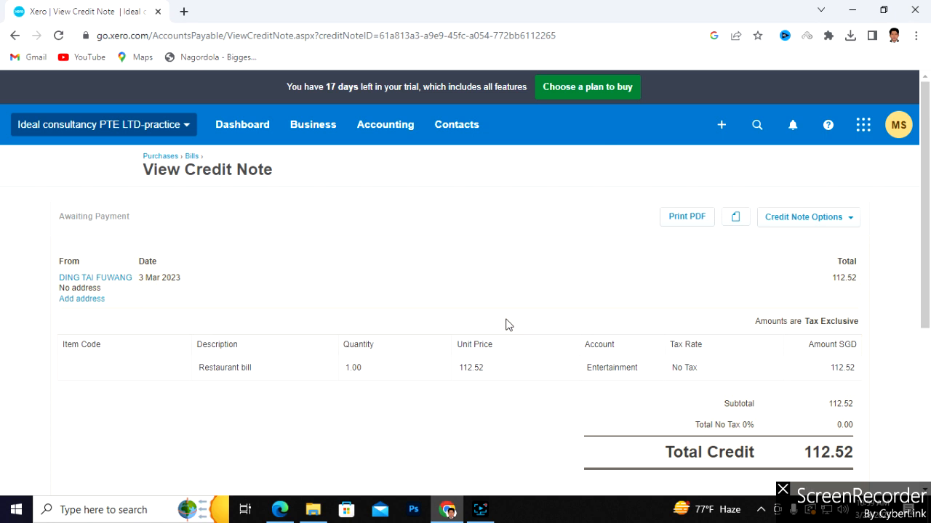
scroll(356, 333, "down", 4)
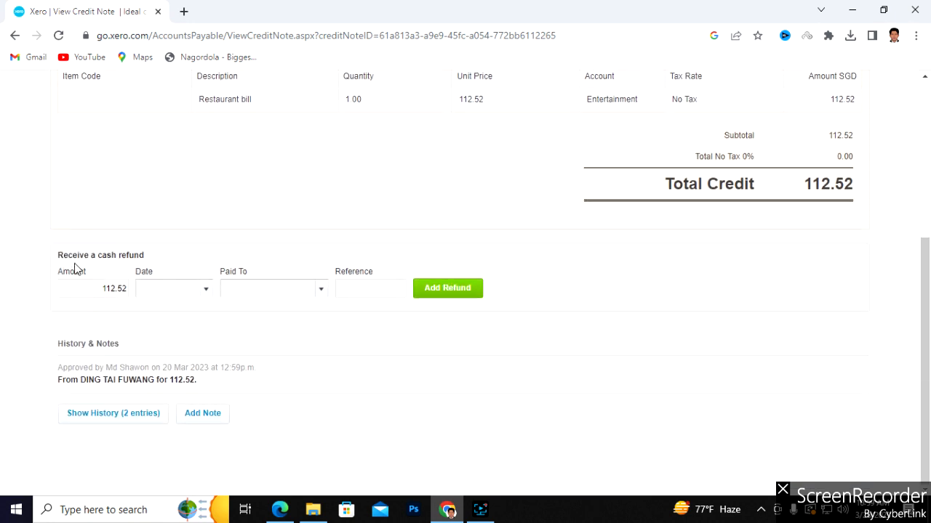
Record the credit note's full cash refund dated 4 Mar 2023, paid to 211 - Company account DBS, with no reference
left_click(206, 293)
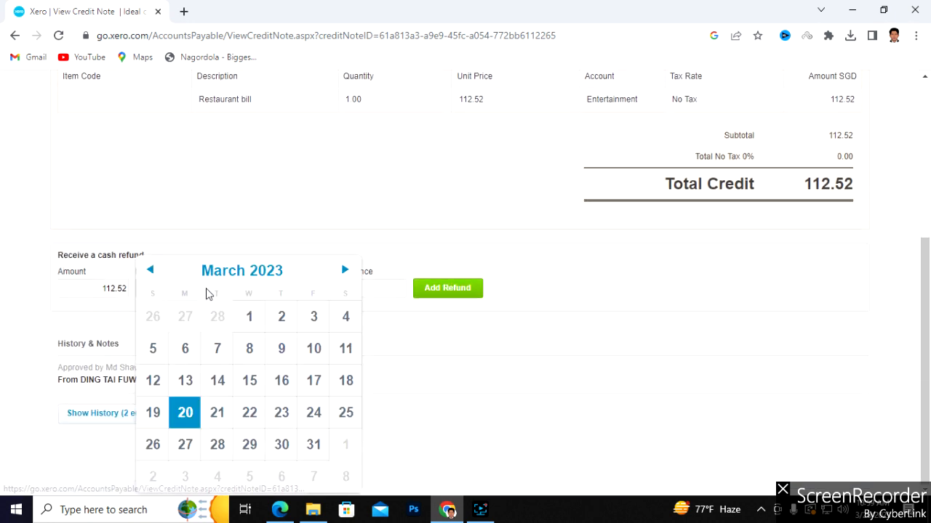
left_click(346, 318)
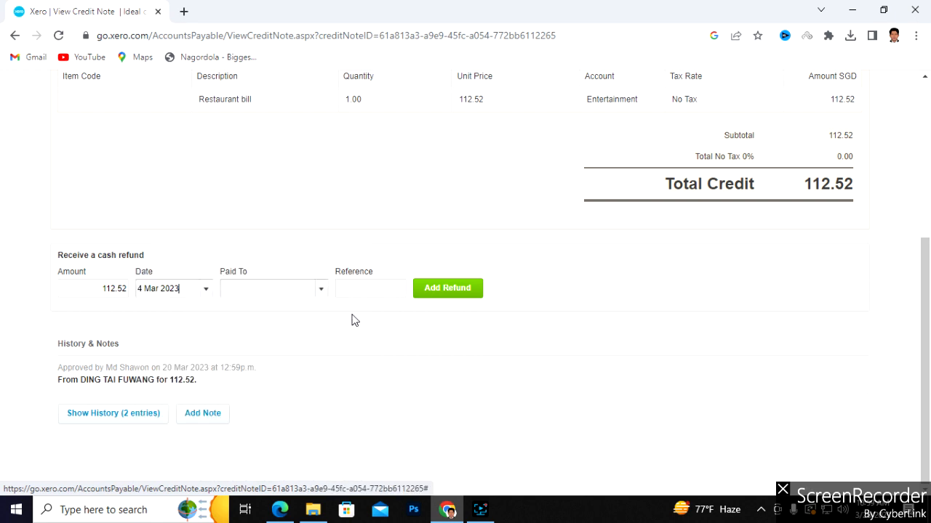
left_click(320, 292)
left_click(295, 341)
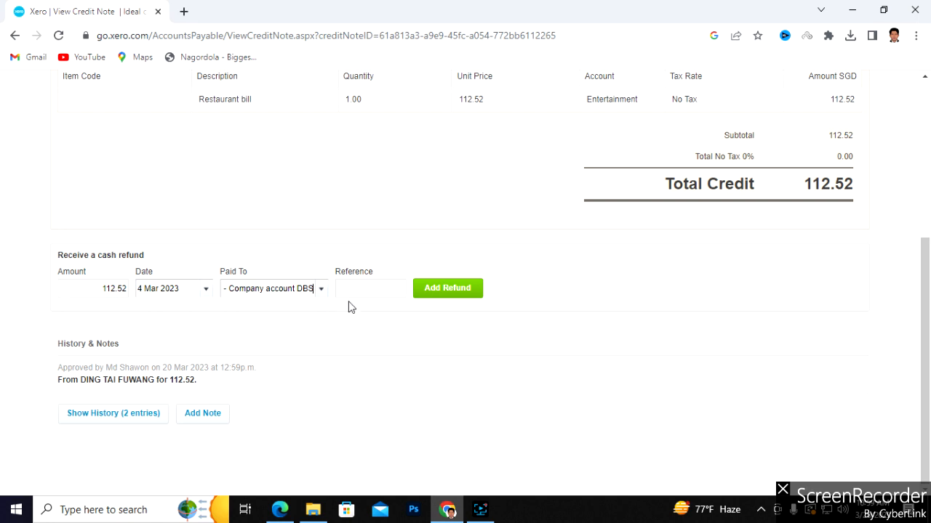
left_click(368, 287)
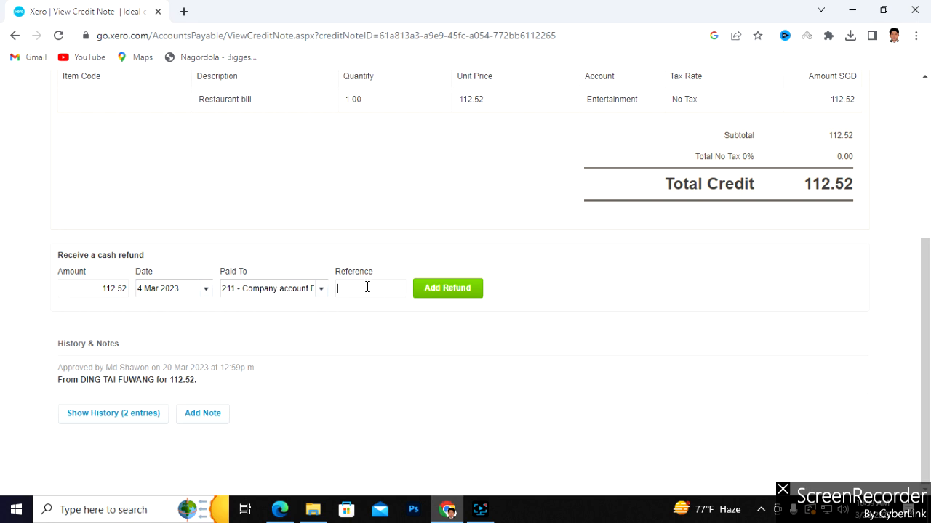
left_click(444, 291)
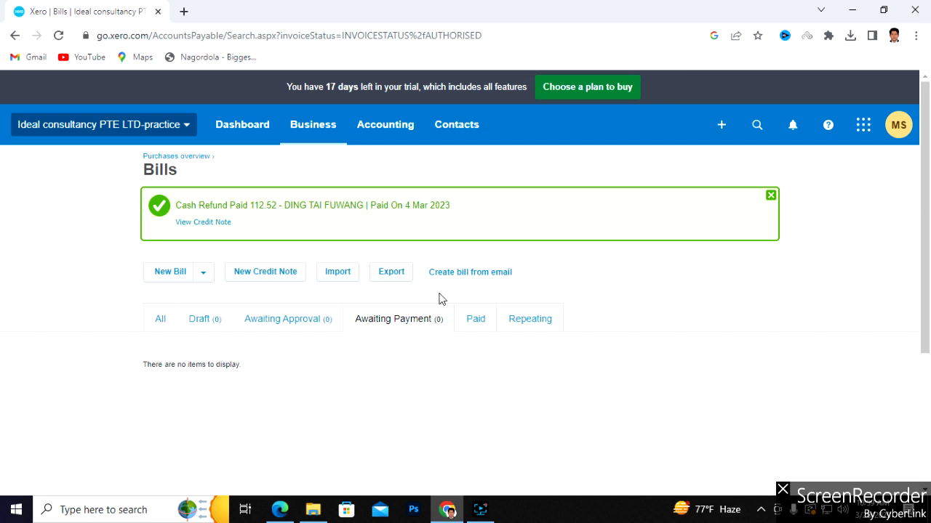
Find the Balance Sheet among the financial statement reports and open it
left_click(313, 125)
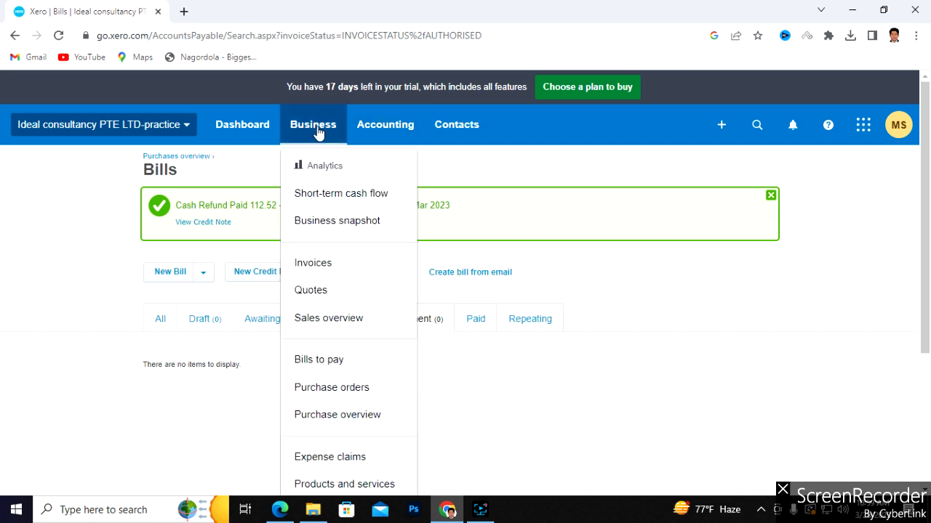
left_click(385, 124)
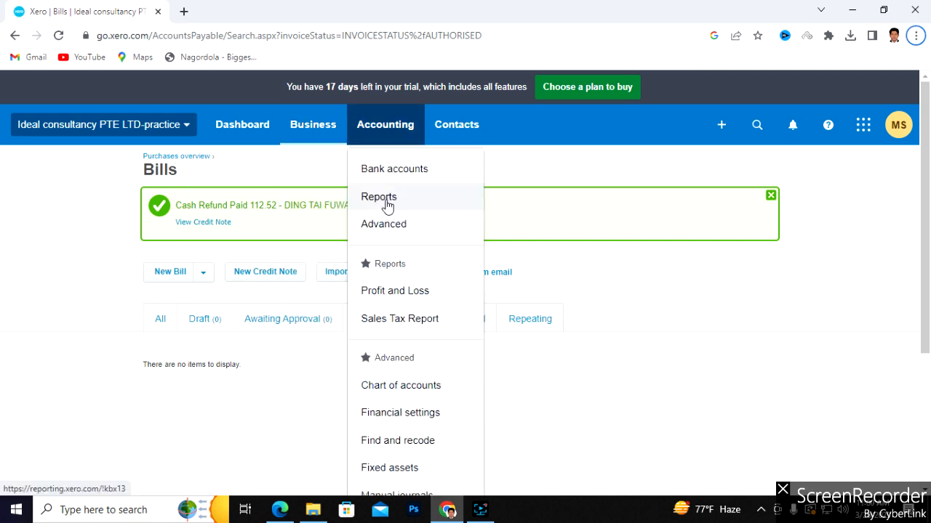
left_click(386, 204)
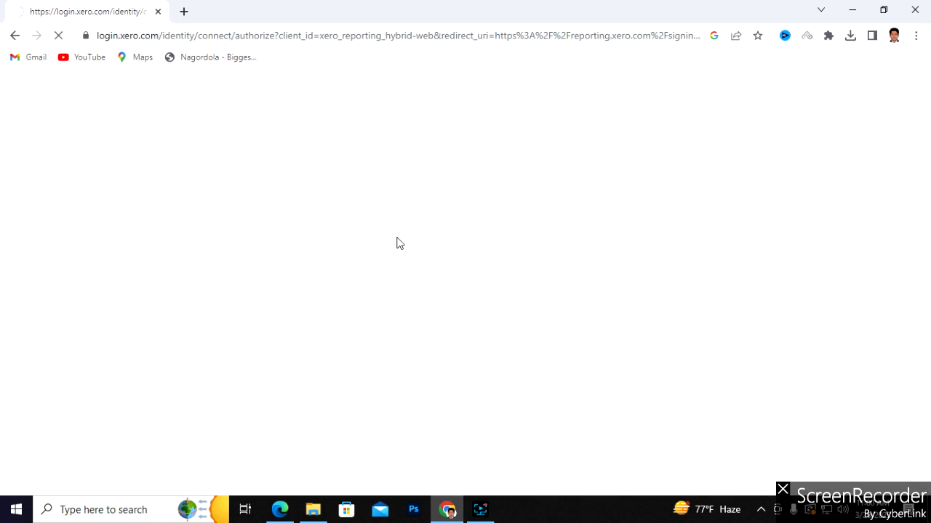
scroll(396, 244, "down", 1)
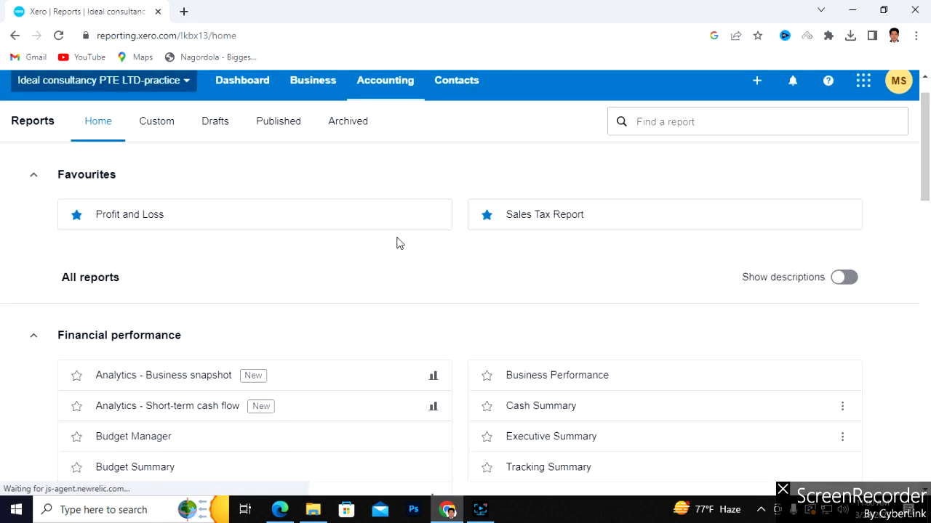
scroll(396, 244, "down", 1)
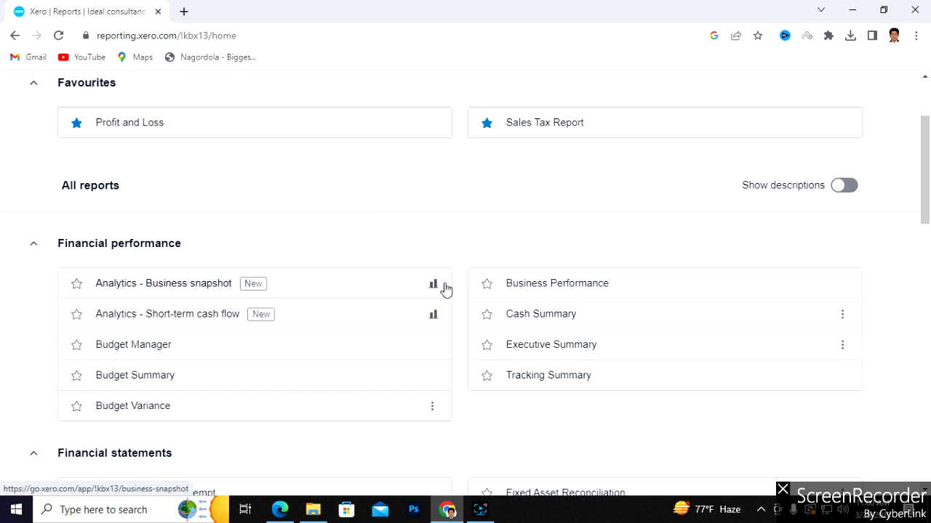
scroll(445, 288, "up", 2)
scroll(301, 263, "down", 3)
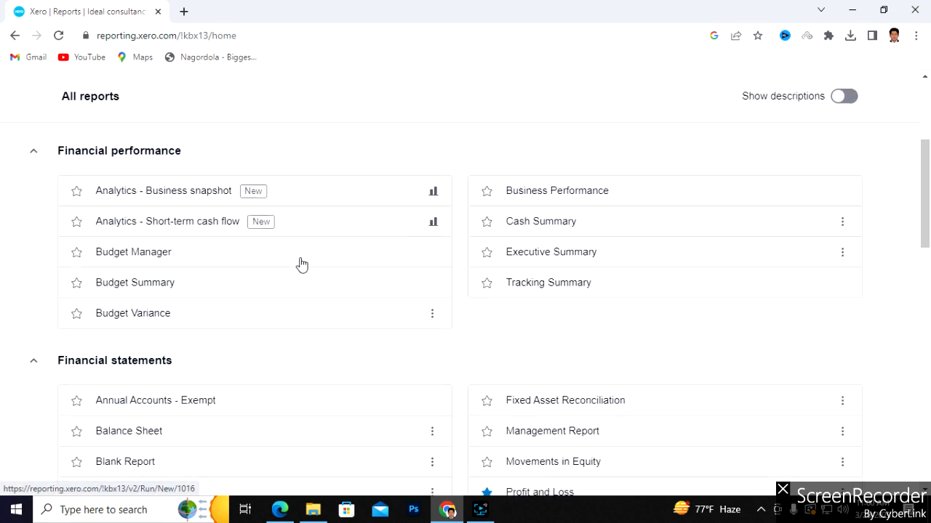
scroll(301, 264, "down", 1)
scroll(301, 264, "down", 1)
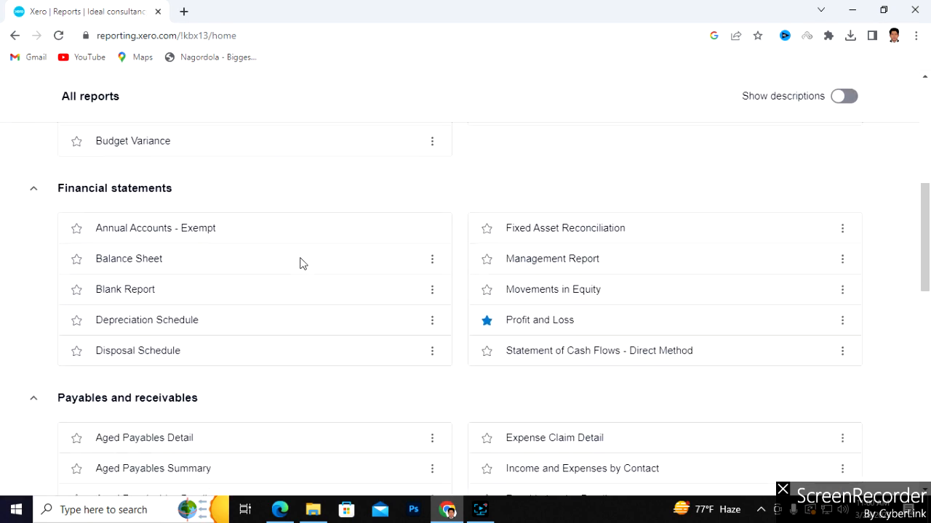
left_click(158, 252)
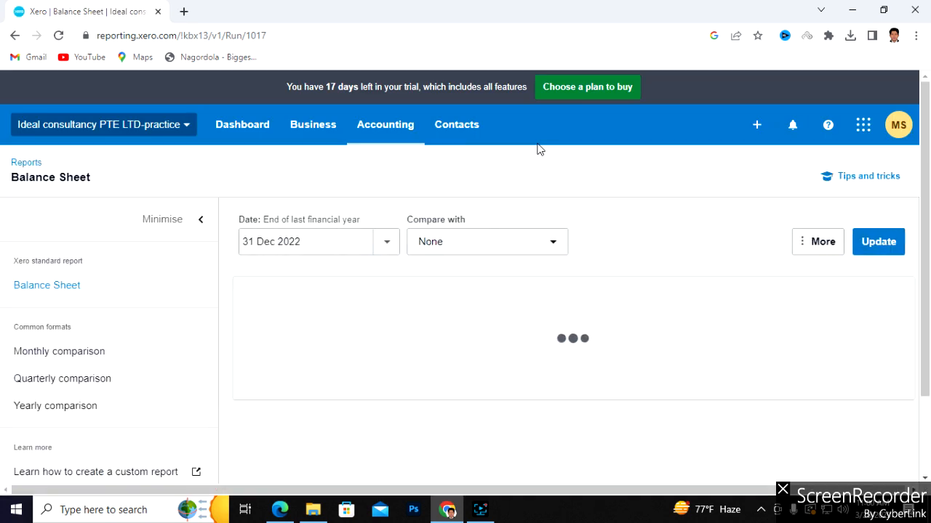
Select a 1-year comparison for the Balance Sheet and look through its assets and equity
scroll(539, 149, "down", 2)
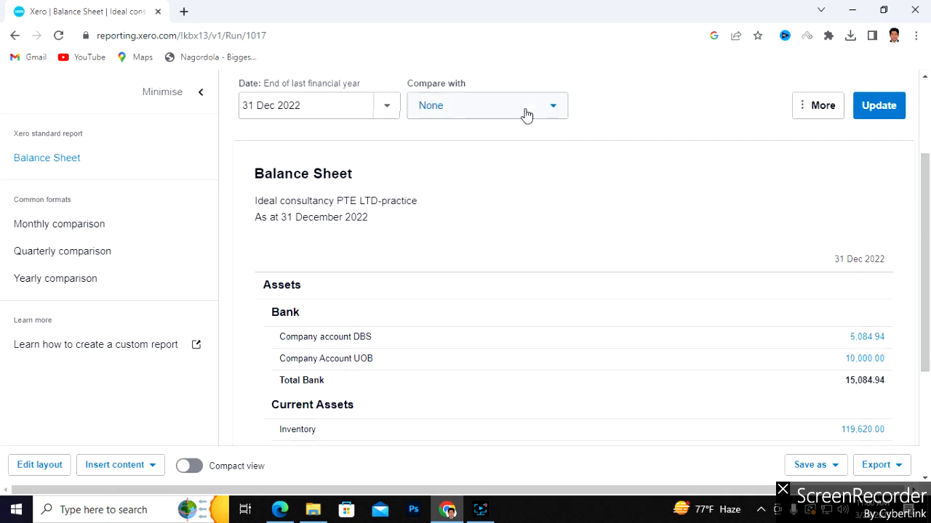
left_click(524, 113)
left_click(452, 194)
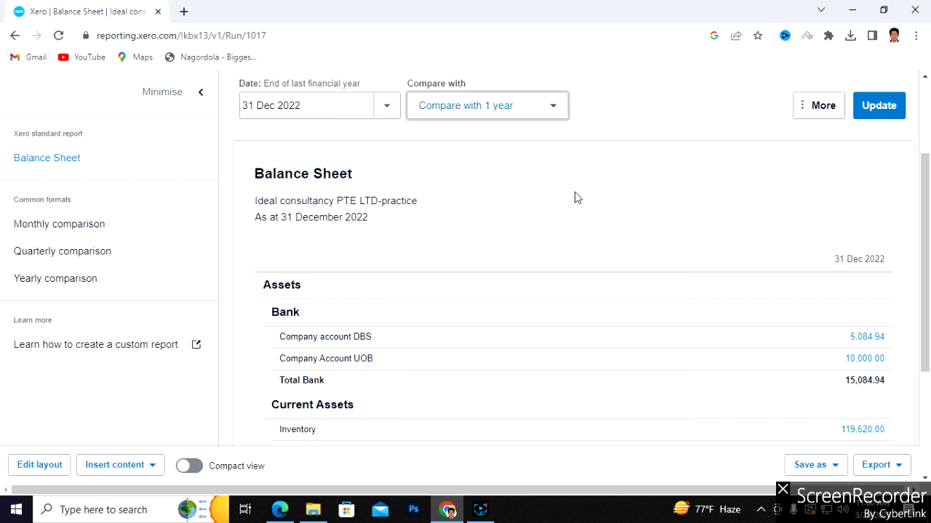
scroll(574, 198, "down", 3)
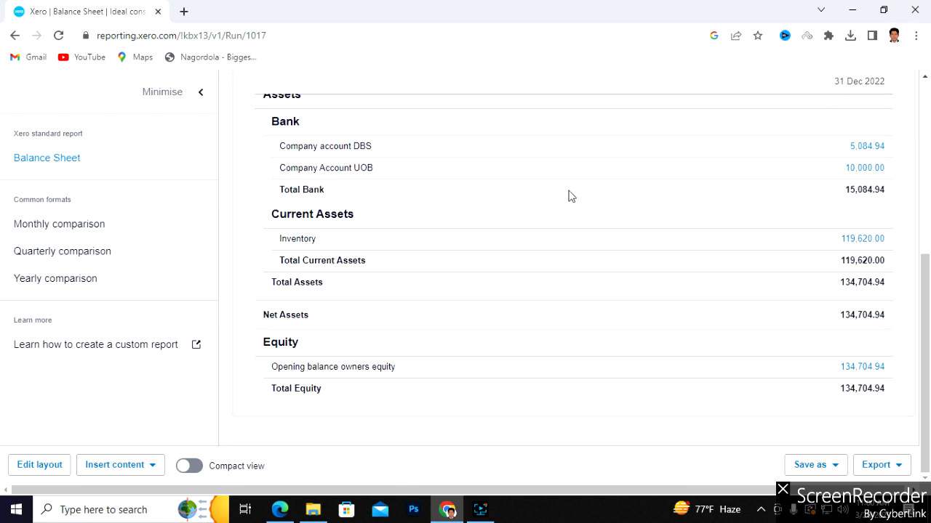
Open the transactions behind the Company account DBS balance and check the listed entries and reporting period
left_click(864, 146)
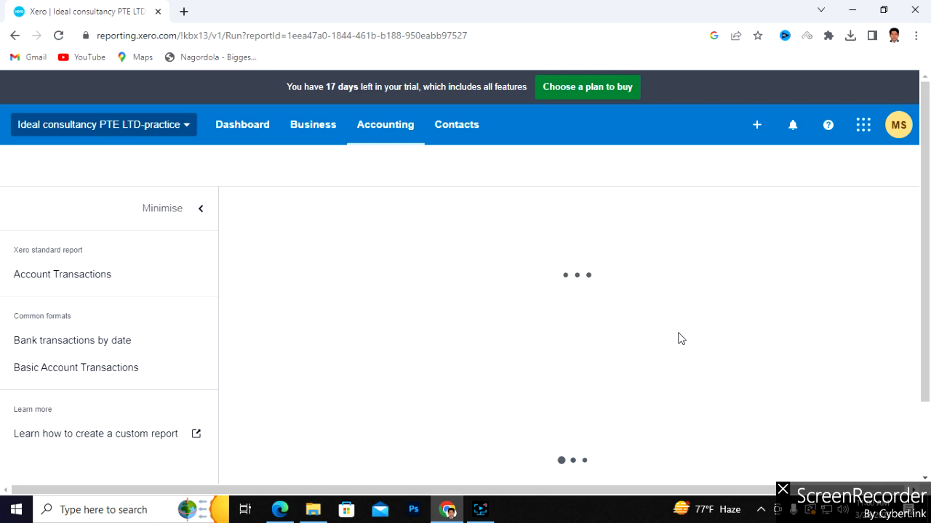
scroll(680, 339, "down", 3)
scroll(680, 339, "down", 2)
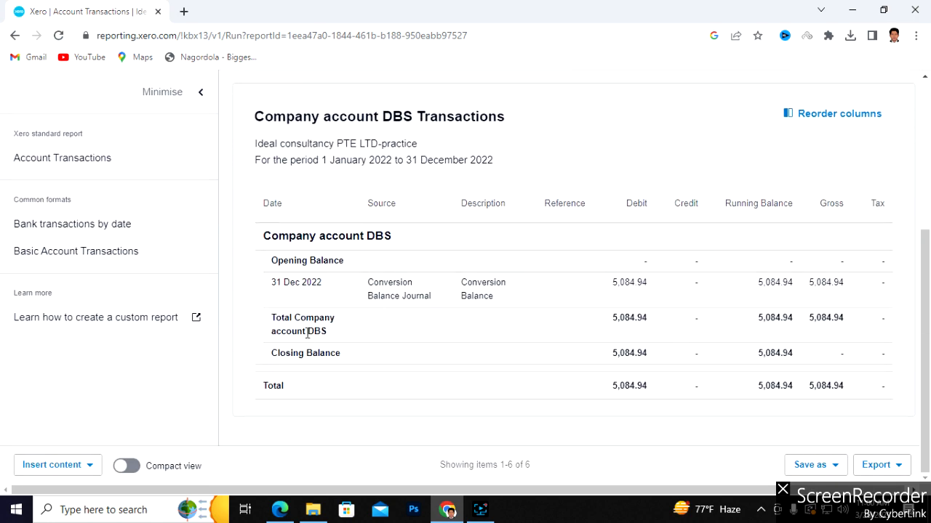
scroll(430, 284, "up", 3)
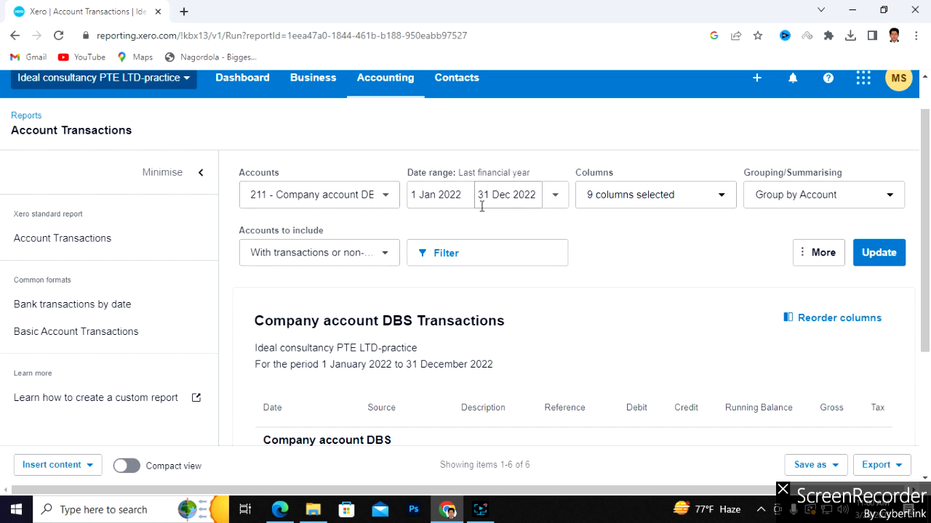
Try to change the transaction report's start date to January 2023
left_click(555, 195)
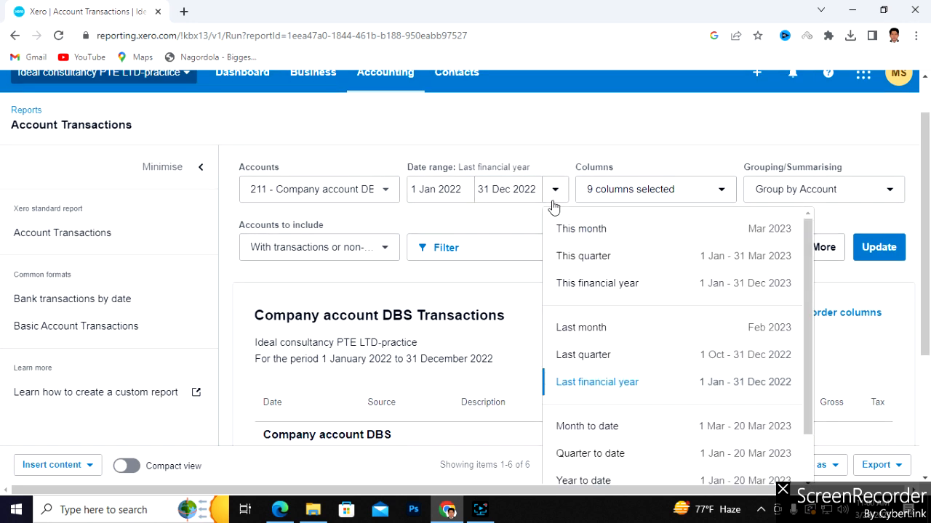
left_click(450, 189)
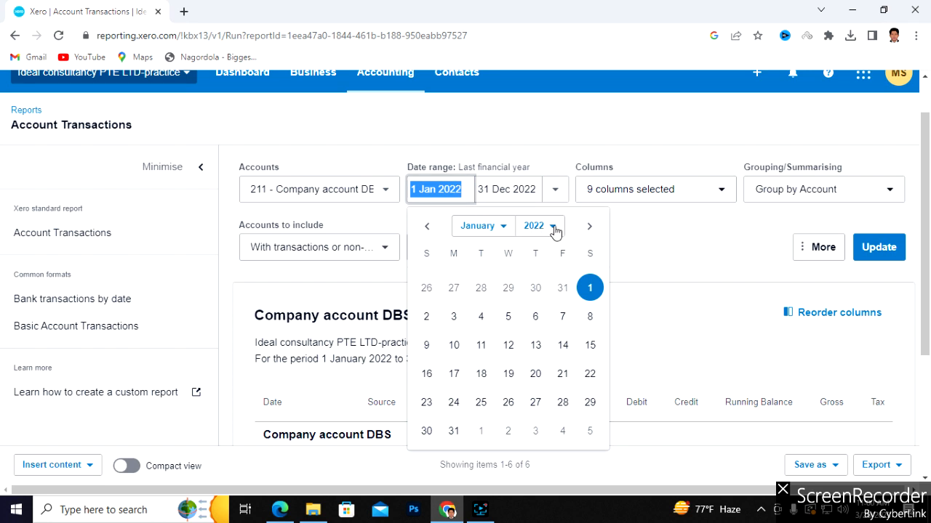
left_click(555, 229)
left_click(526, 367)
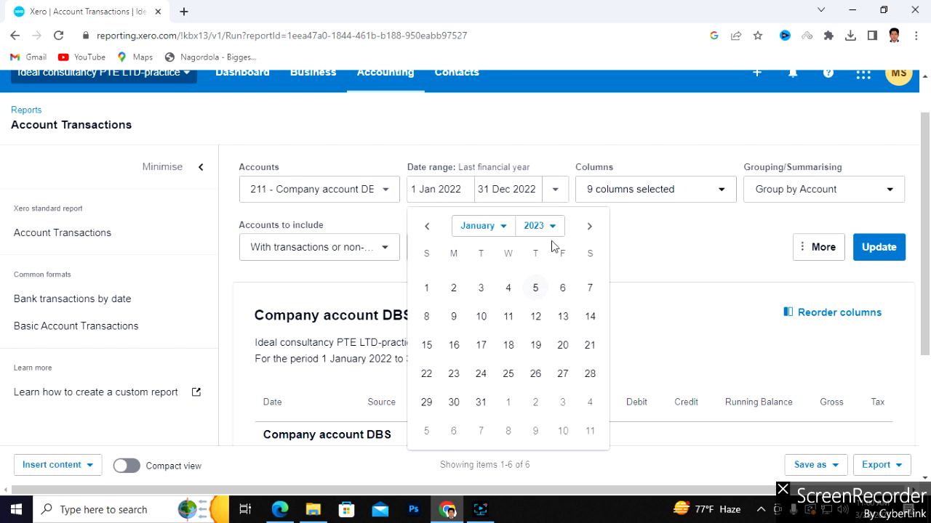
left_click(632, 231)
Set the transaction report's end date to 1 Dec 2023 and update the report
left_click(507, 190)
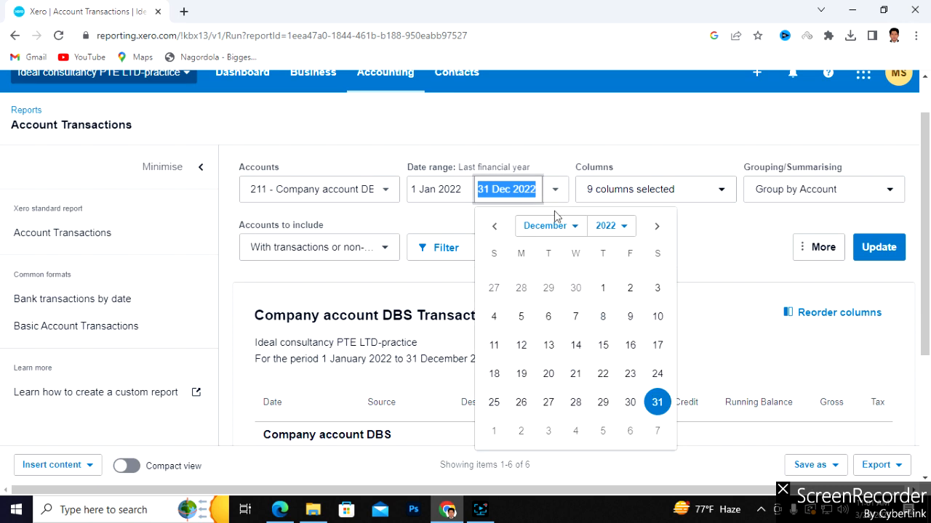
left_click(579, 228)
left_click(619, 227)
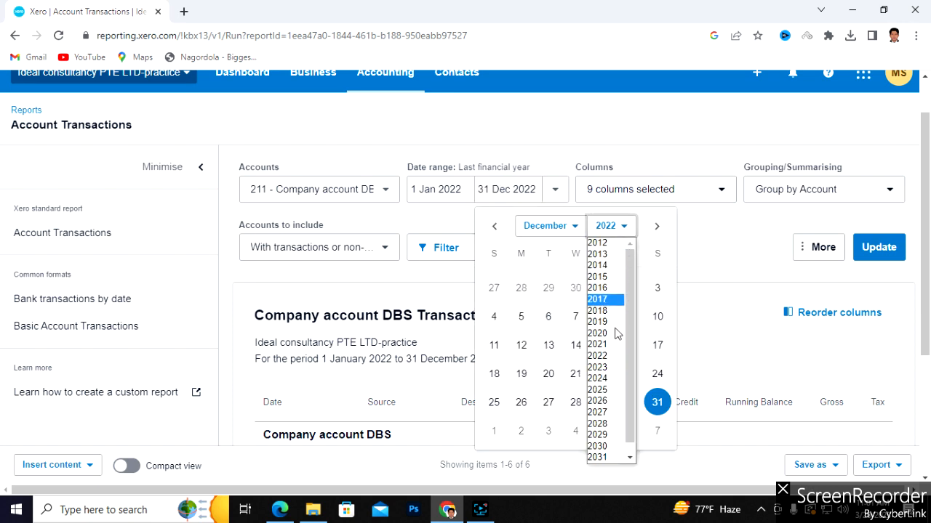
left_click(605, 373)
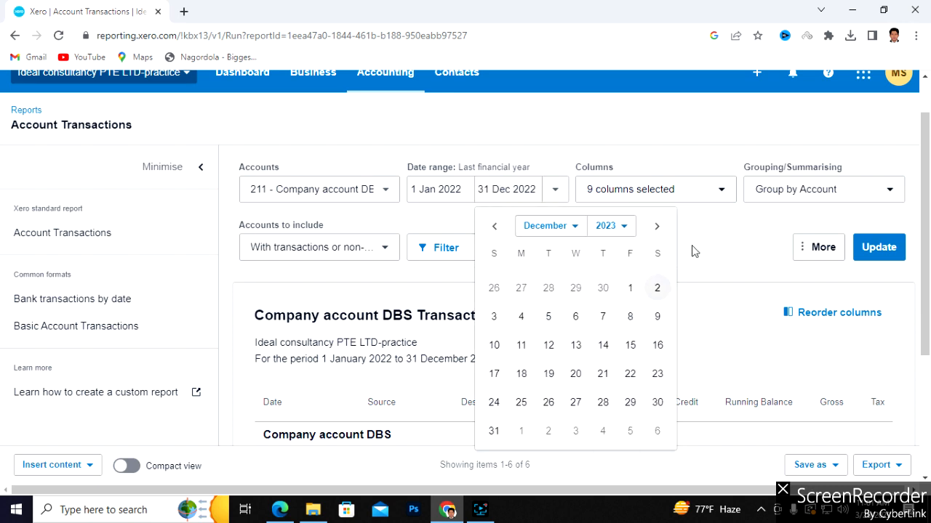
left_click(630, 289)
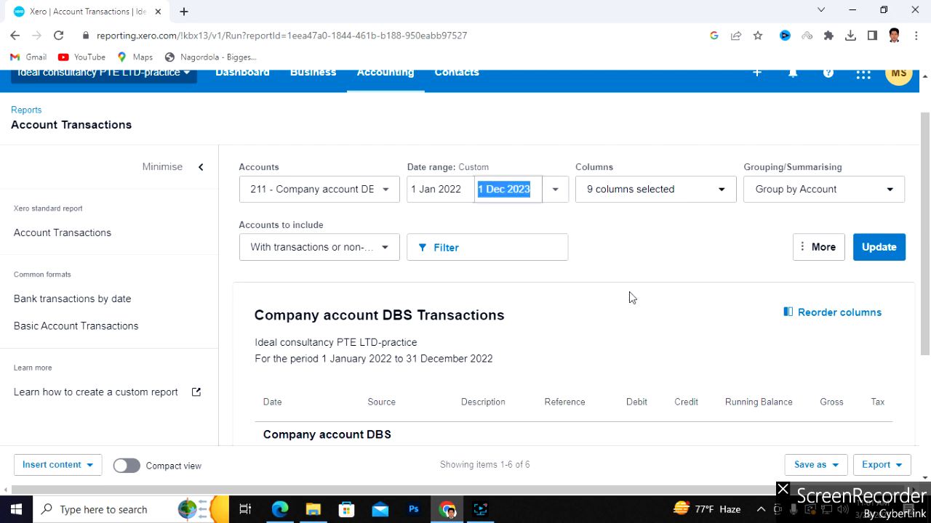
left_click(675, 249)
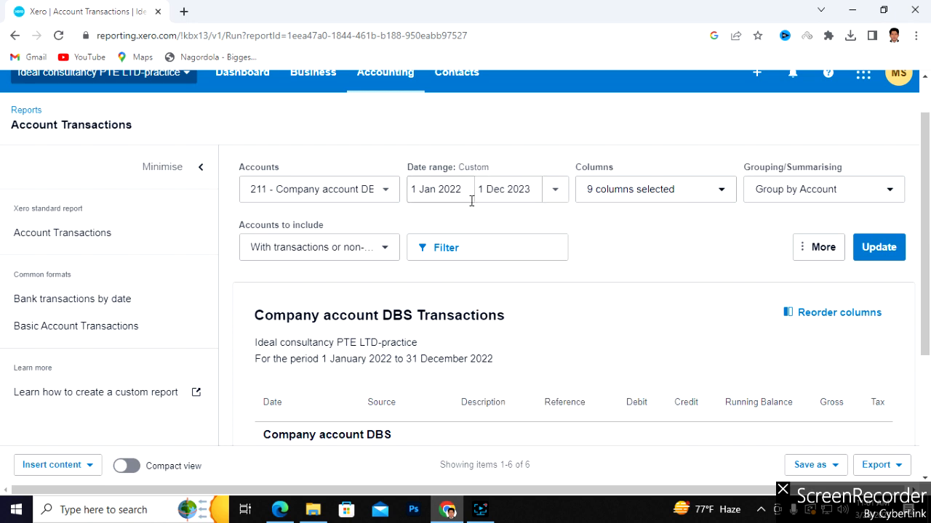
left_click(879, 254)
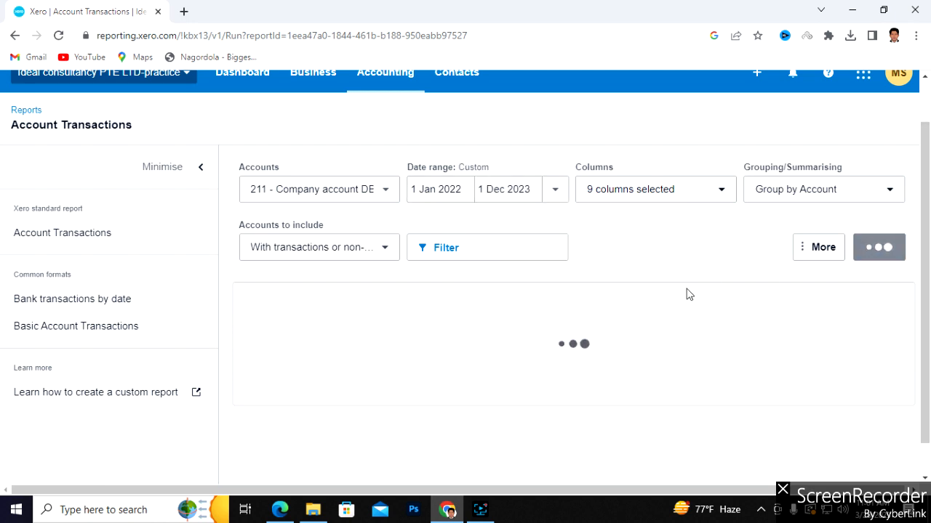
Check the DING TAI FUWANG payment and credit note refund entries in the updated Company account DBS transactions report
scroll(689, 295, "down", 1)
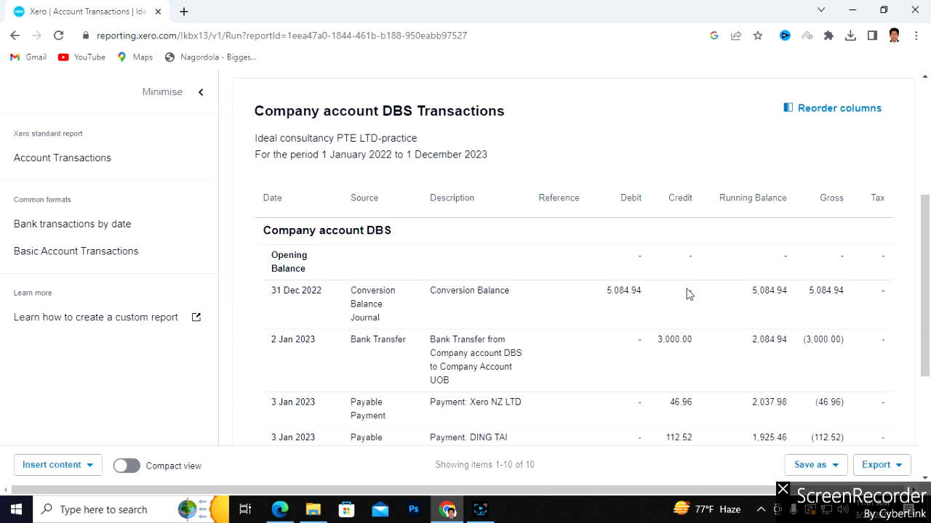
scroll(689, 294, "down", 3)
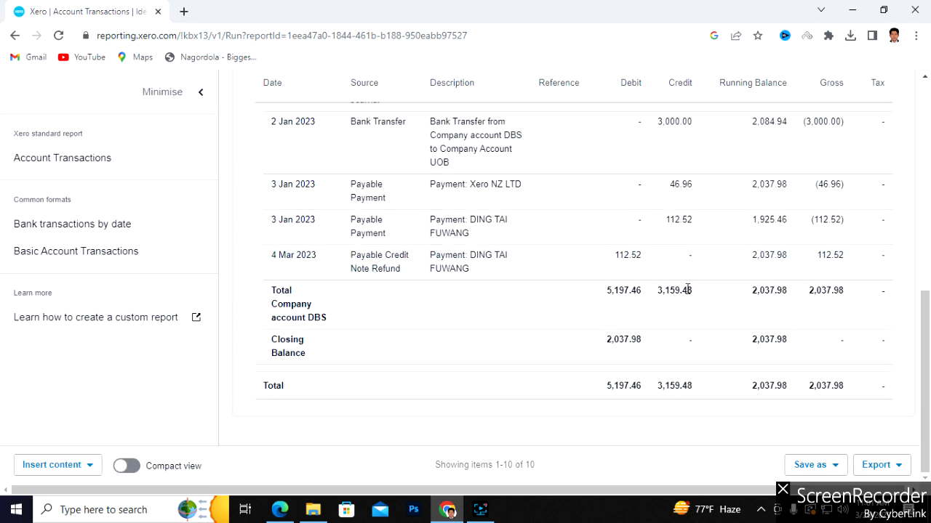
scroll(839, 333, "up", 1)
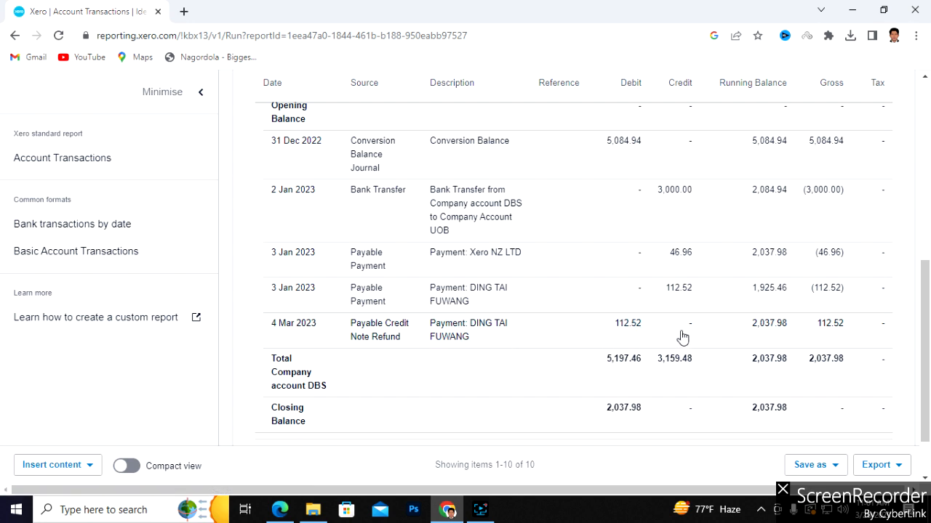
Open the 3 Jan 2023 DING TAI FUWANG payable payment, review its transaction details, and return to the report
left_click(376, 305)
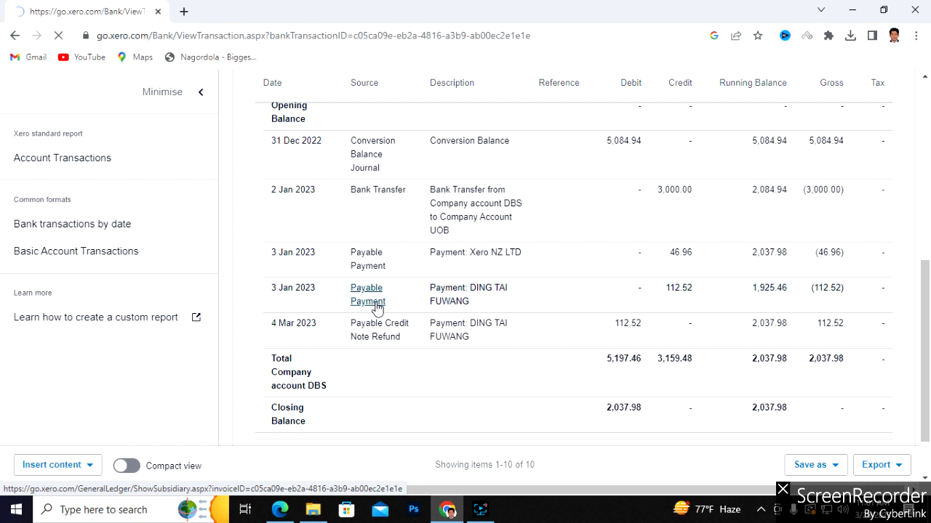
scroll(415, 304, "down", 2)
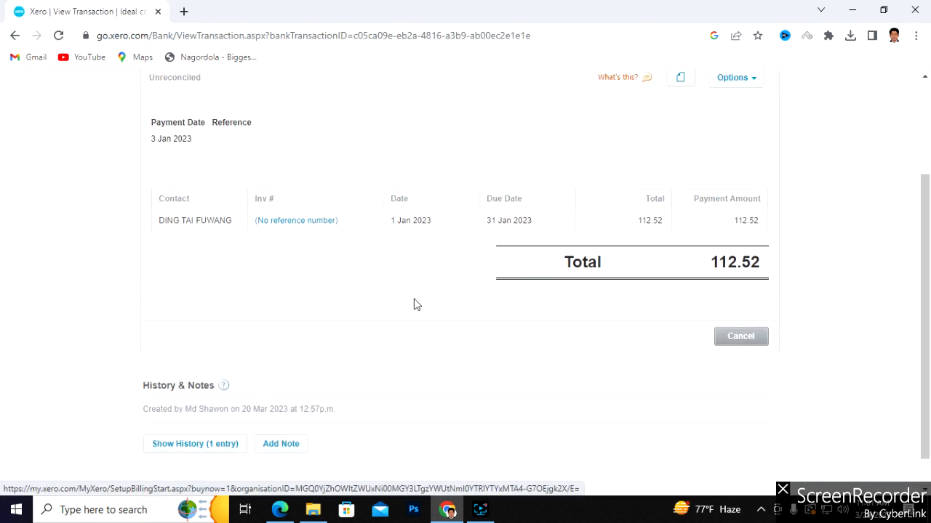
scroll(426, 307, "up", 3)
scroll(426, 307, "down", 1)
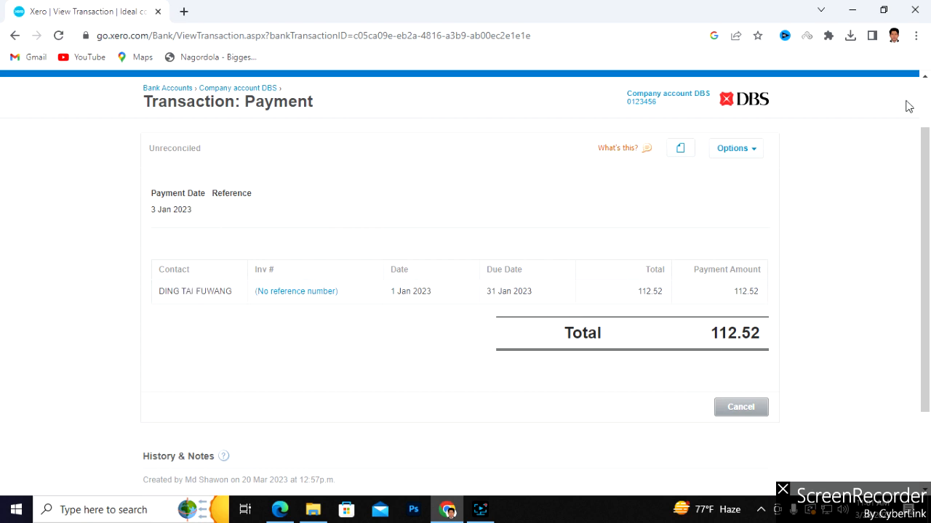
left_click(15, 35)
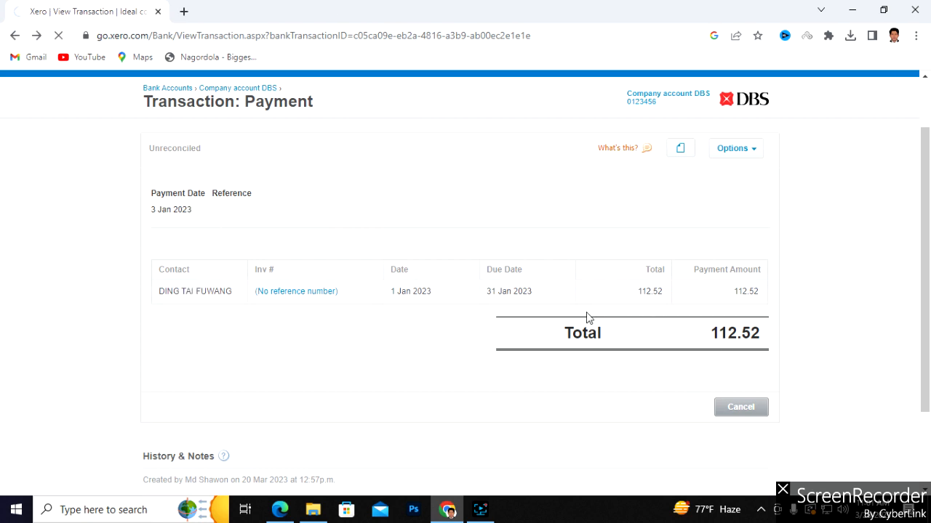